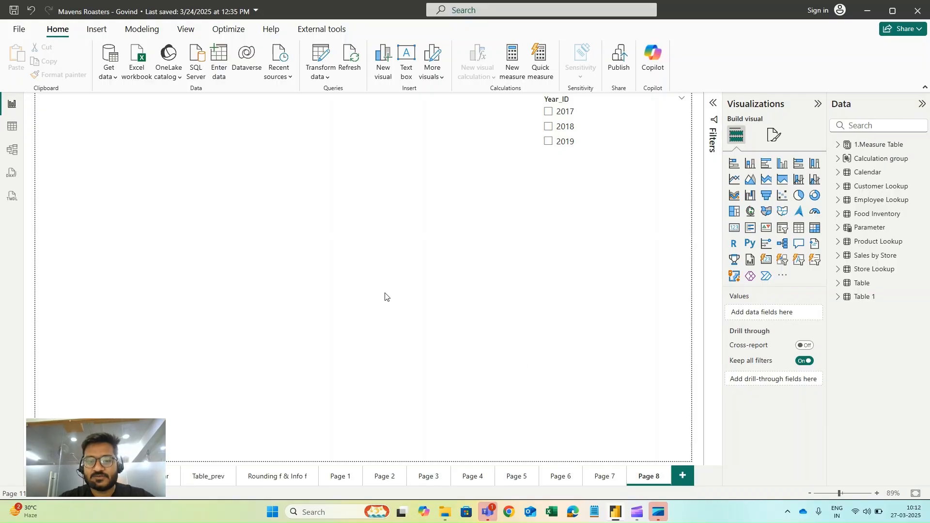
Add a Card (new) visual to Page 8, move it toward the middle of the canvas, and make it wider and shorter.
left_click(763, 263)
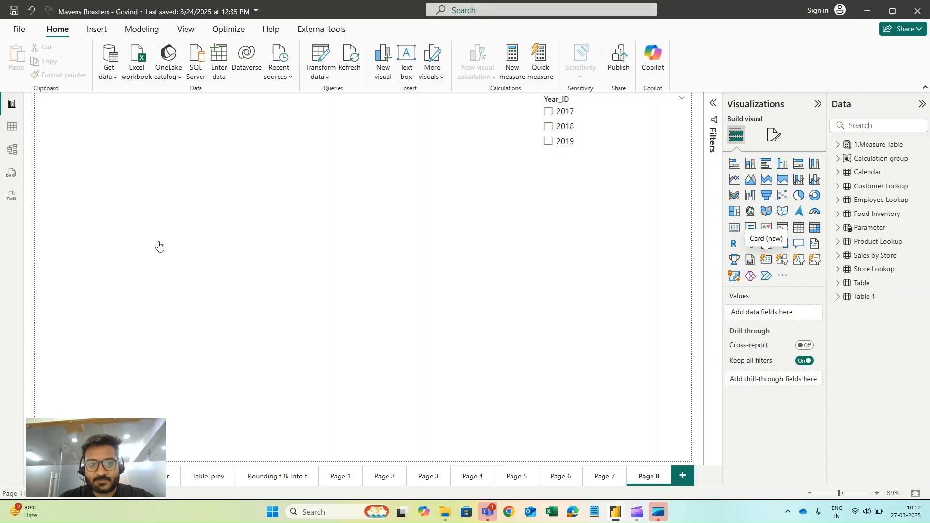
left_click_drag(252, 327, 328, 228)
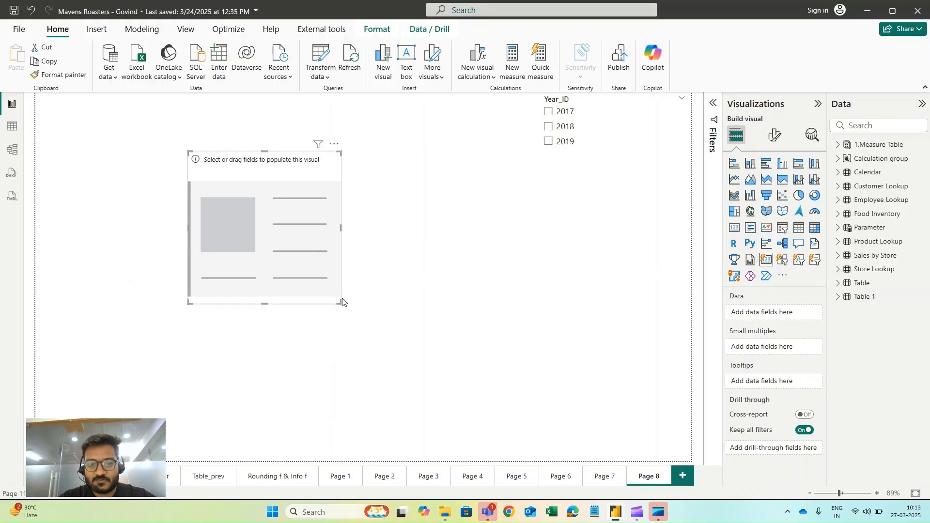
left_click_drag(341, 304, 433, 280)
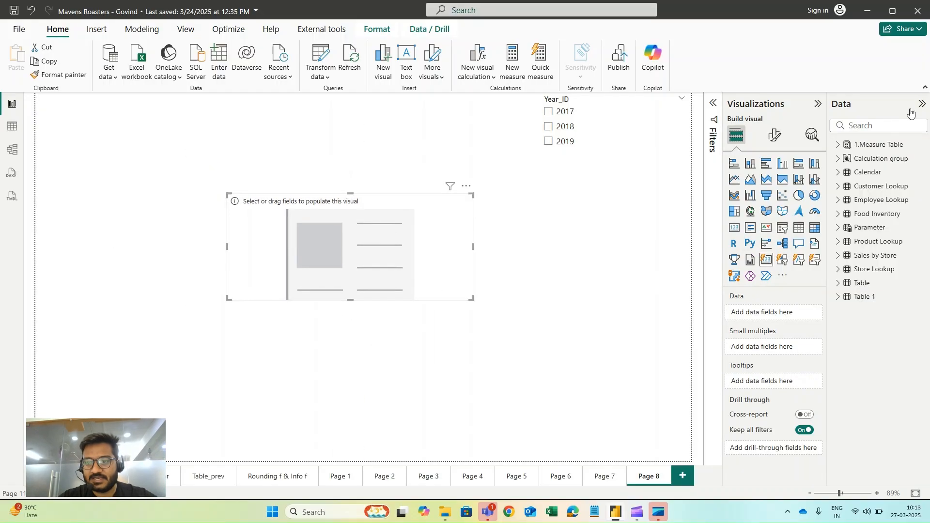
Find the Customer Sales measure by searching for "cust", add it to the card as its data, and clear the search.
left_click(882, 127)
type("cust")
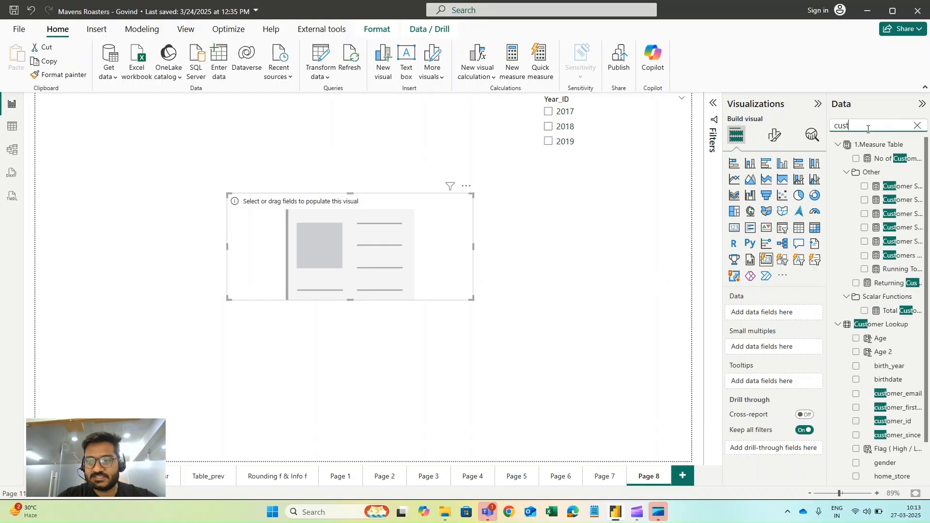
left_click(890, 188)
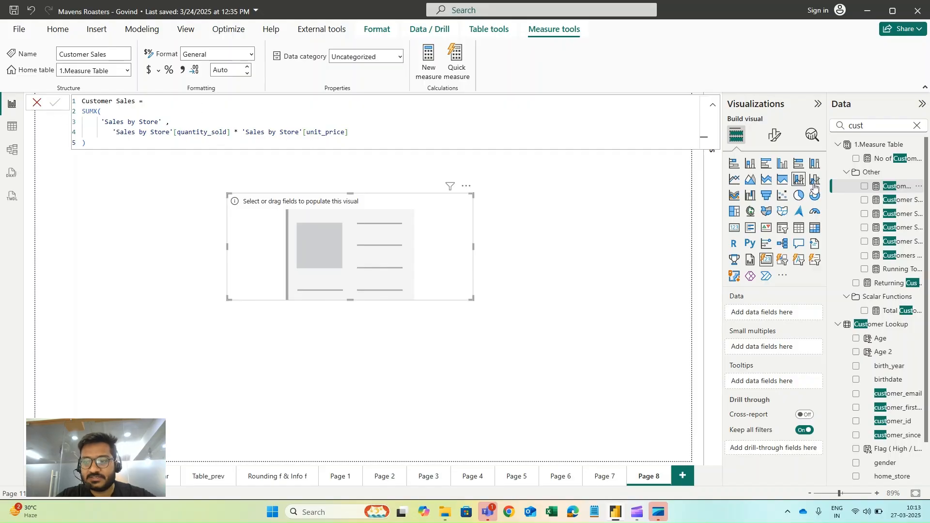
left_click_drag(882, 191, 288, 257)
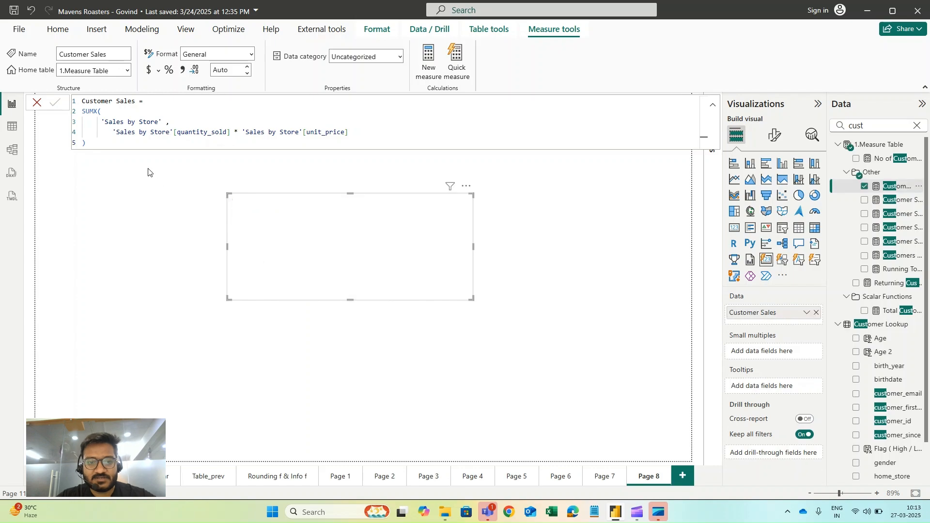
left_click(38, 103)
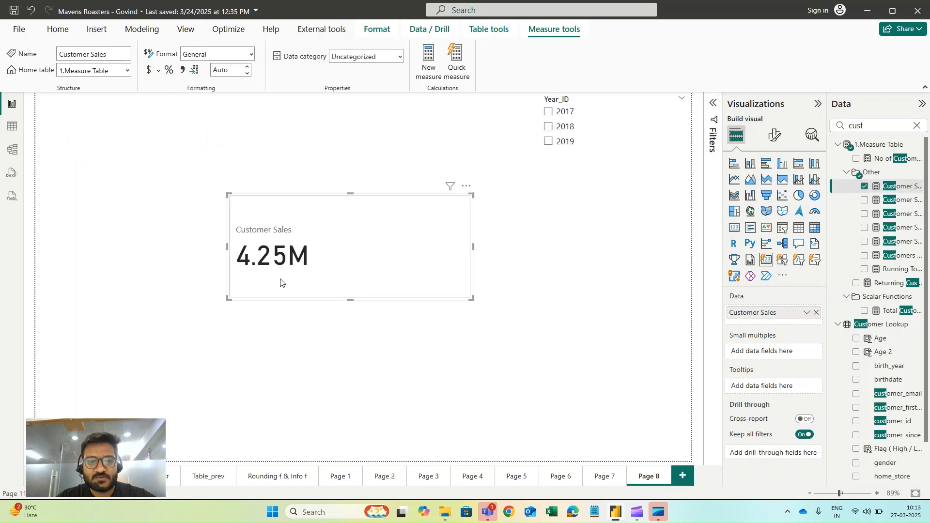
left_click(318, 322)
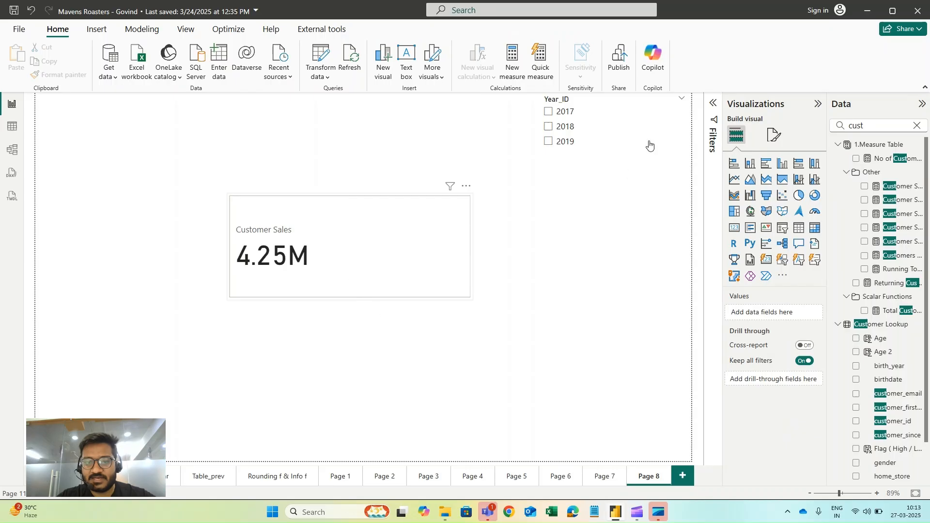
left_click(364, 248)
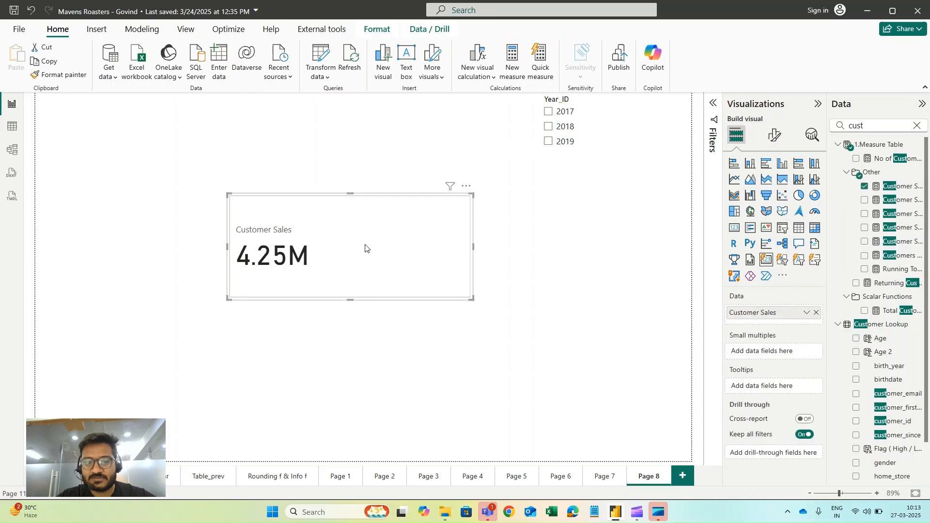
left_click(916, 125)
Filter the Customer Sales card by Year_ID 2017, 2018 and 2019 in turn, finishing with 2018 selected.
left_click(565, 112)
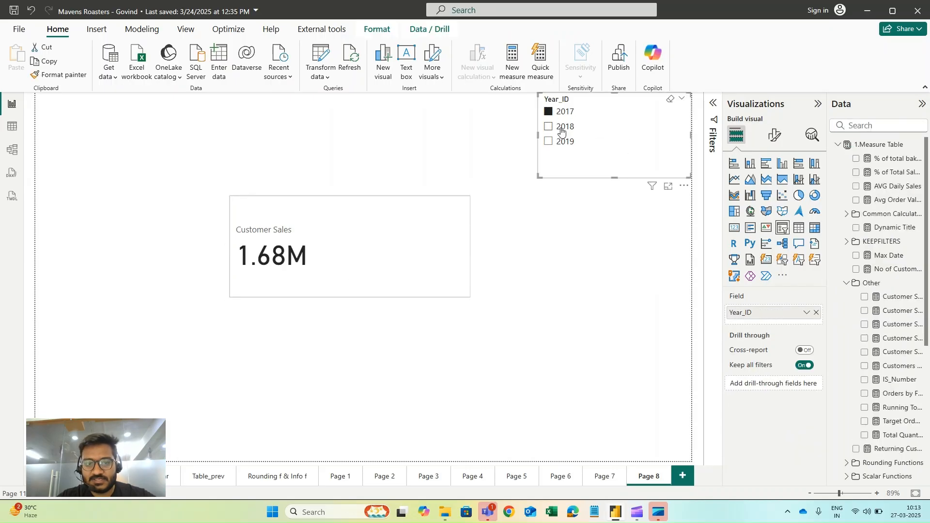
left_click(564, 127)
left_click(564, 141)
left_click(519, 228)
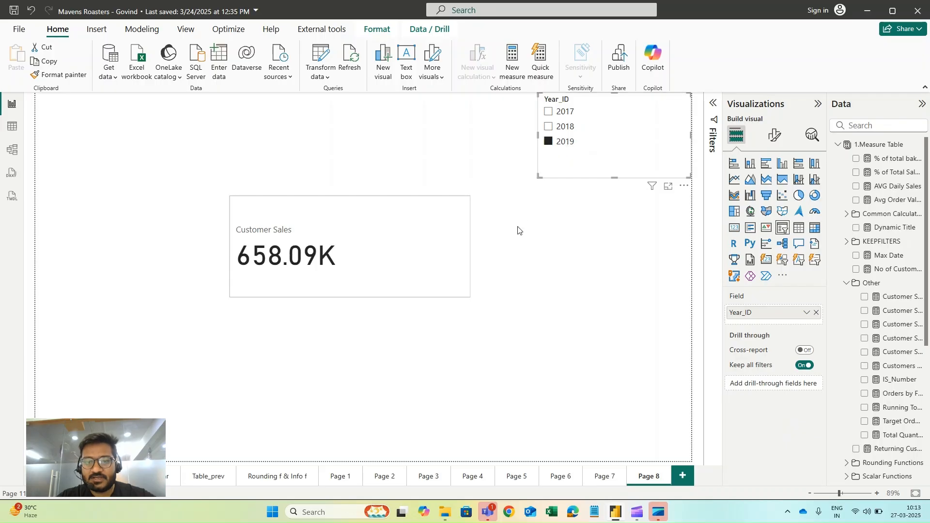
left_click(444, 265)
left_click(551, 127)
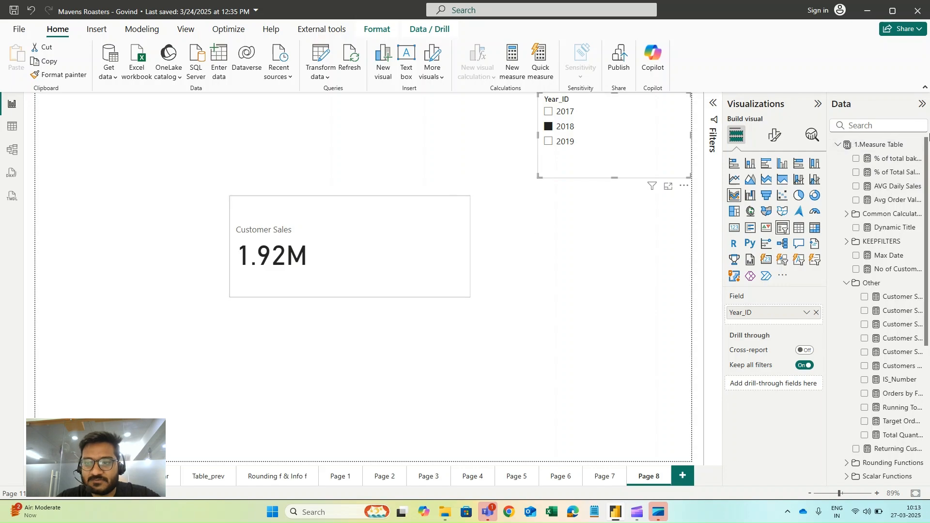
Create a new measure in 1.Measure Table and name it Customer Sales Last Year.
right_click(851, 145)
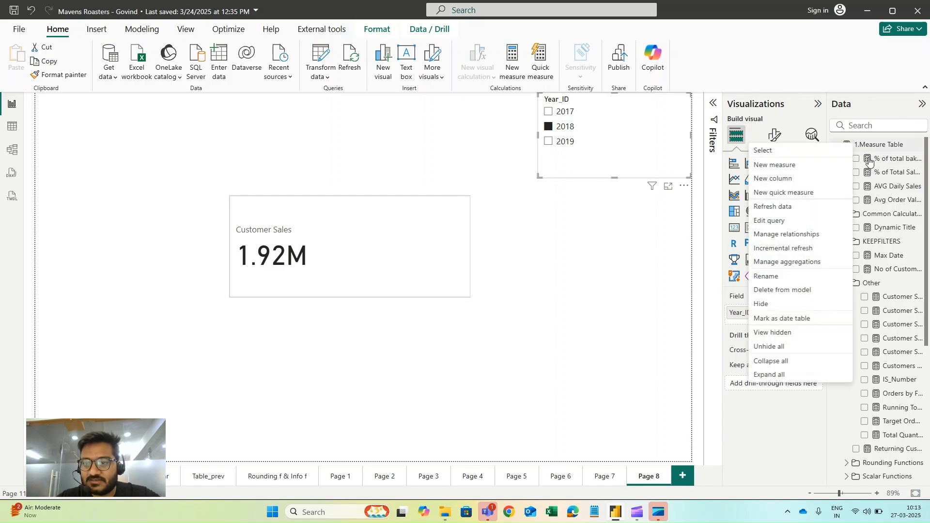
left_click(784, 169)
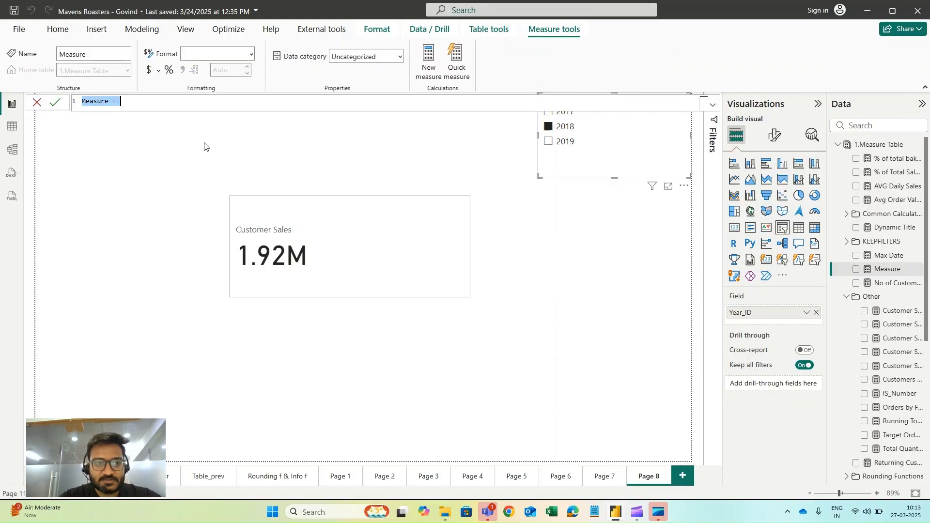
type("Custome")
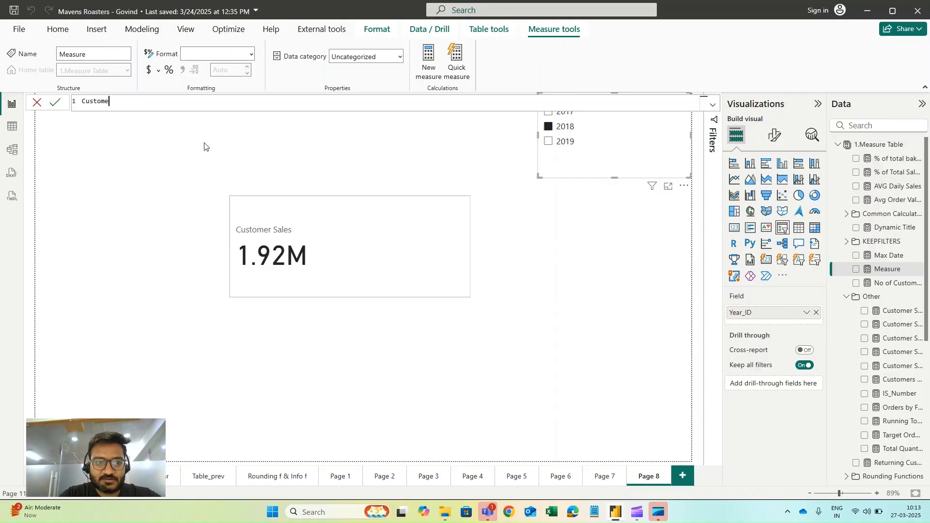
type("r Sales ")
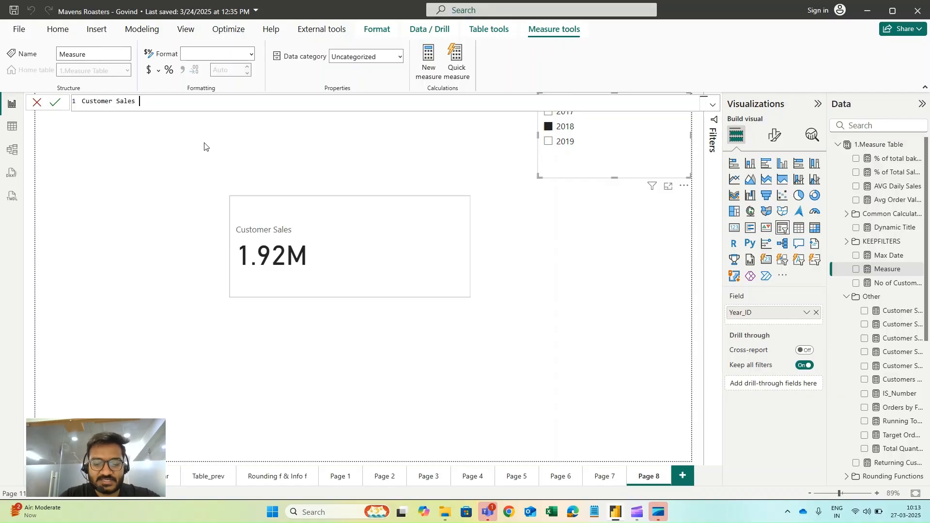
type("Last Year =")
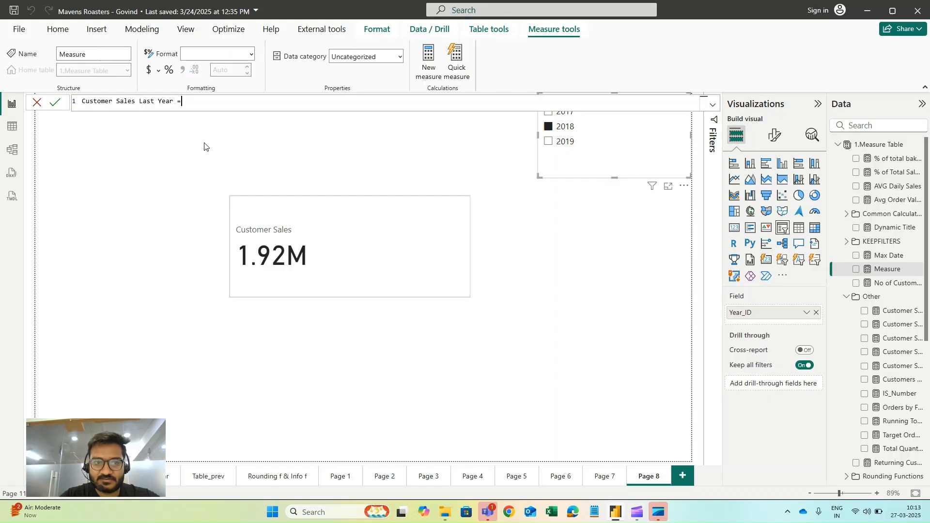
Begin the measure's formula with CALCULATE, using [Customer Sales] as the expression on its own line.
key("shift+Return")
type("cal")
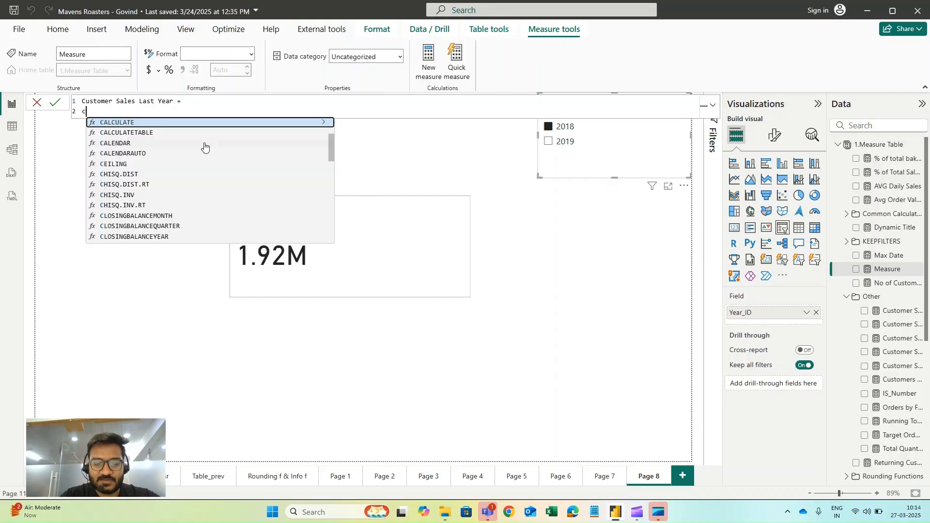
key("Tab")
key("shift+Return")
type("cus")
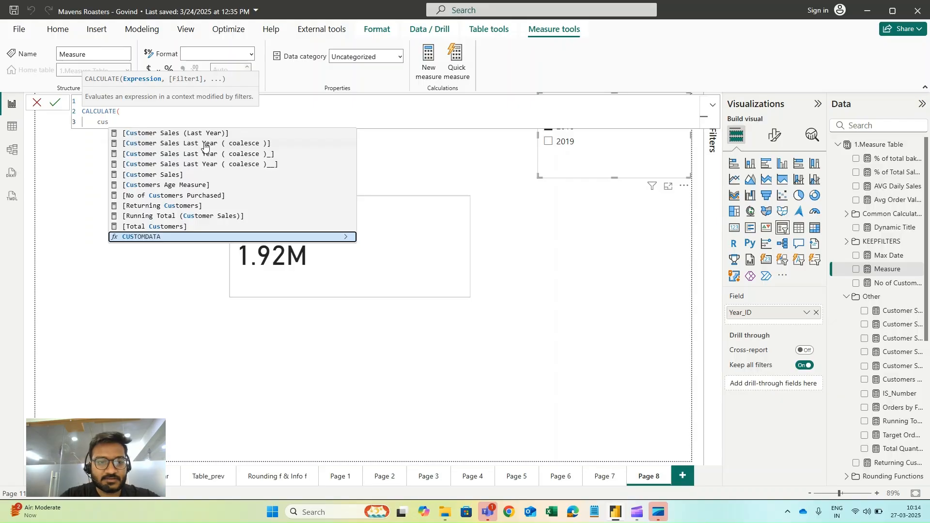
type("t")
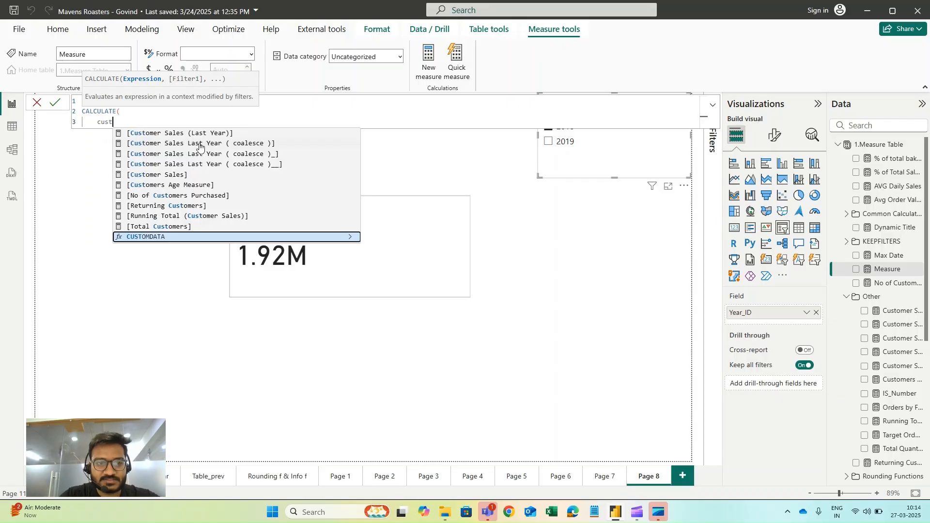
type("omer")
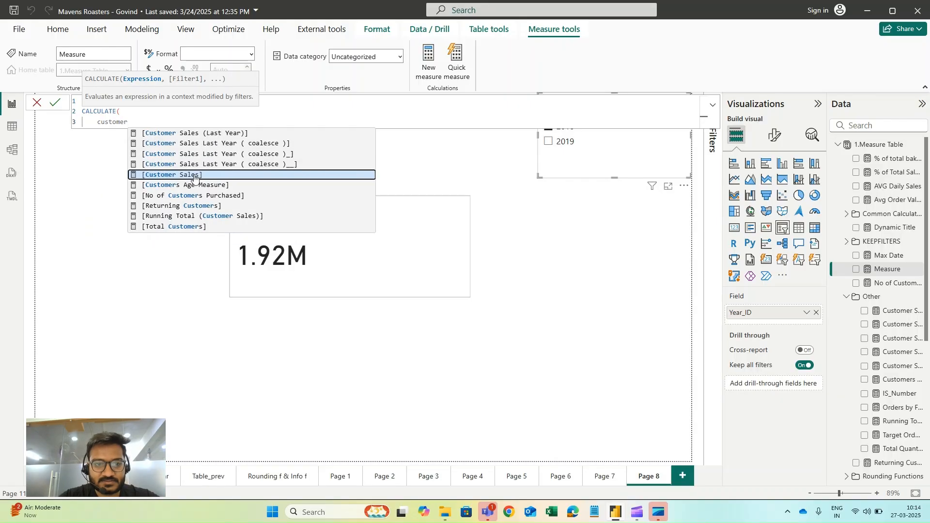
left_click(194, 175)
type(",")
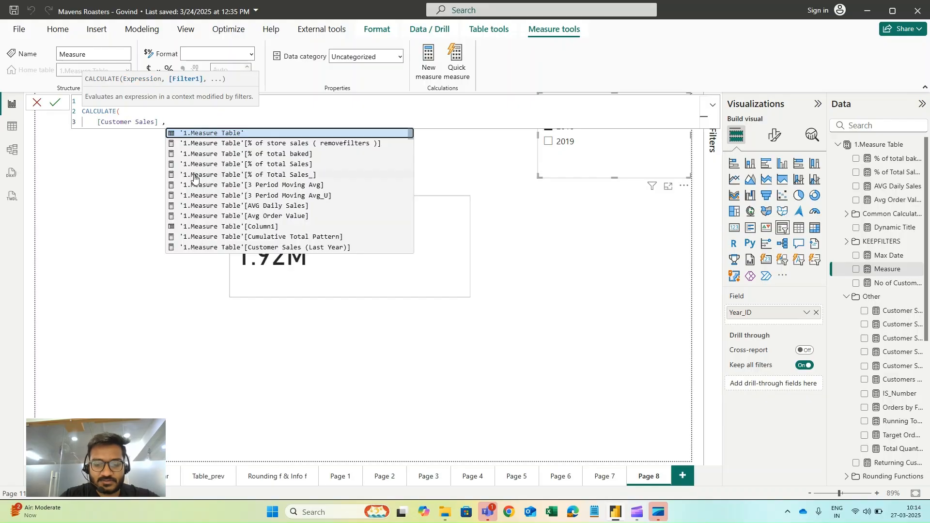
Add SAMEPERIODLASTYEAR('Calendar'[Transaction_Date]) as the filter argument of CALCULATE.
key("shift+Return")
type("sam")
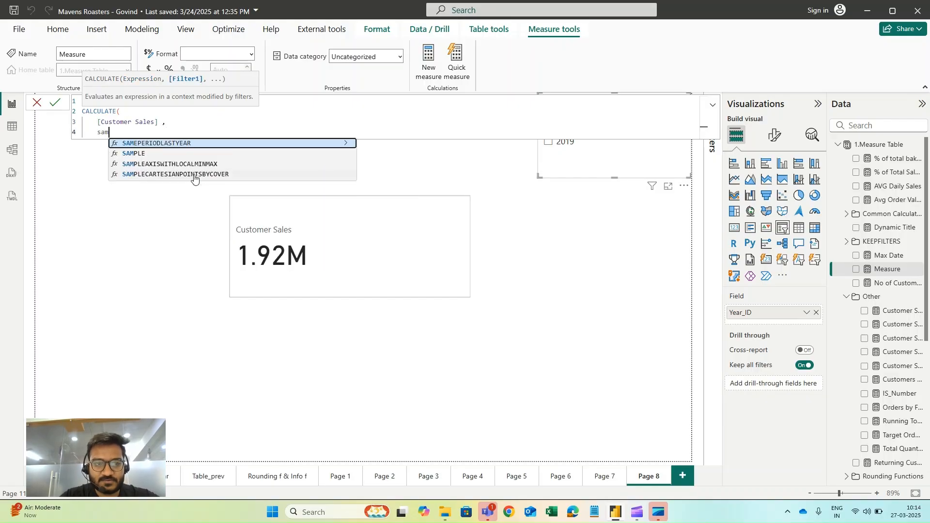
left_click(198, 143)
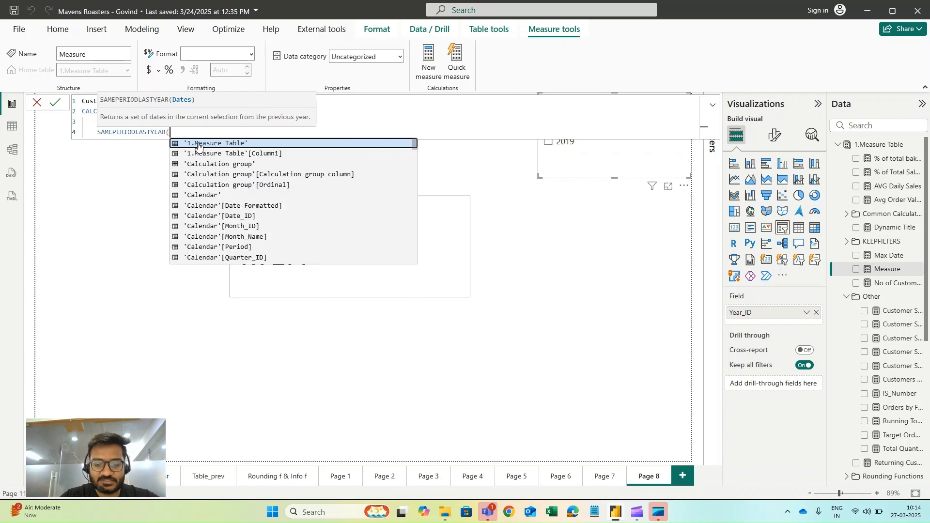
key("shift+Return")
type("date")
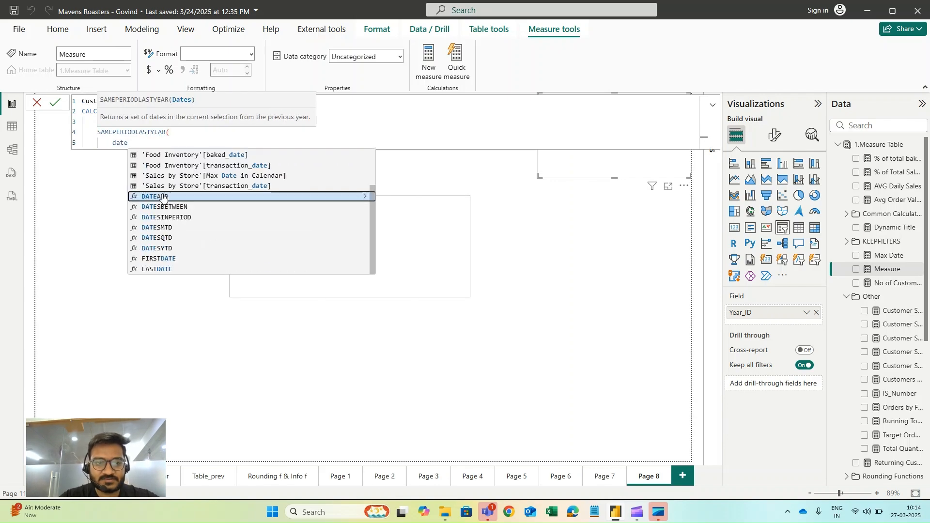
scroll(162, 196, "up", 2)
scroll(179, 208, "down", 2)
scroll(189, 201, "up", 2)
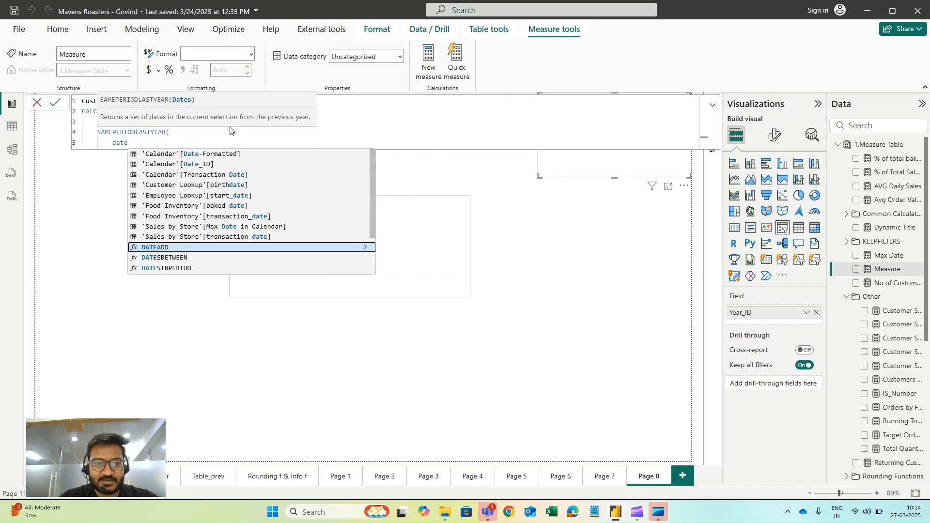
left_click(218, 179)
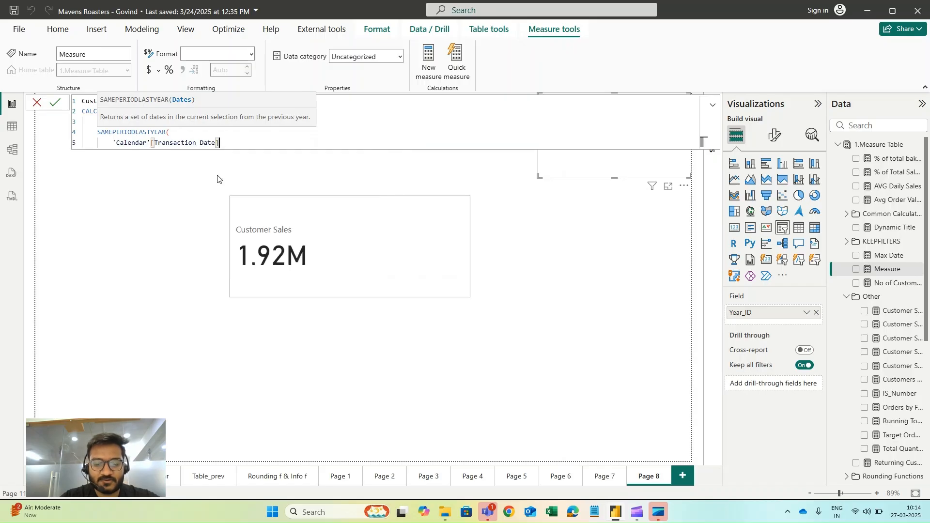
type(")")
key("Return")
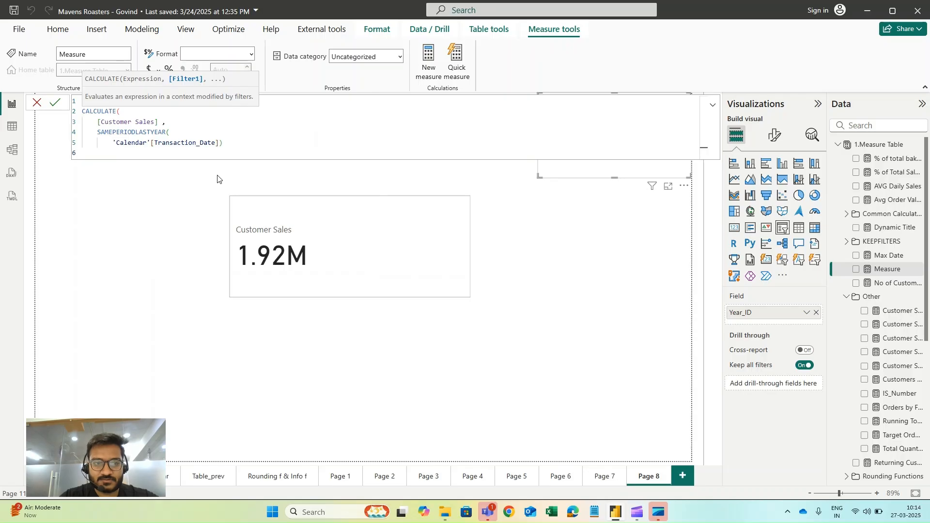
Complete the CALCULATE expression with its closing parenthesis, commit the measure, and close the formula editor.
type(")")
key("Return")
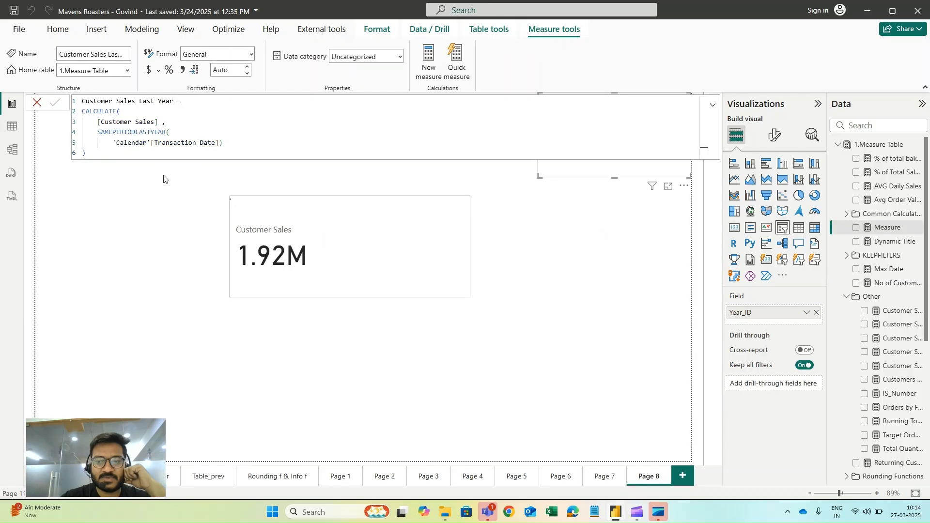
left_click(35, 103)
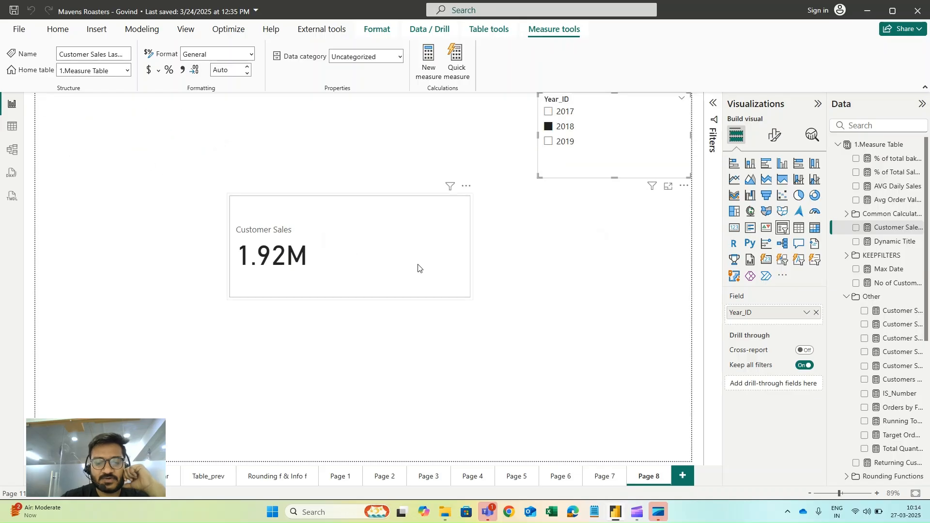
Shrink the Customer Sales card slightly and set its callout value font size to 34.
left_click(472, 299)
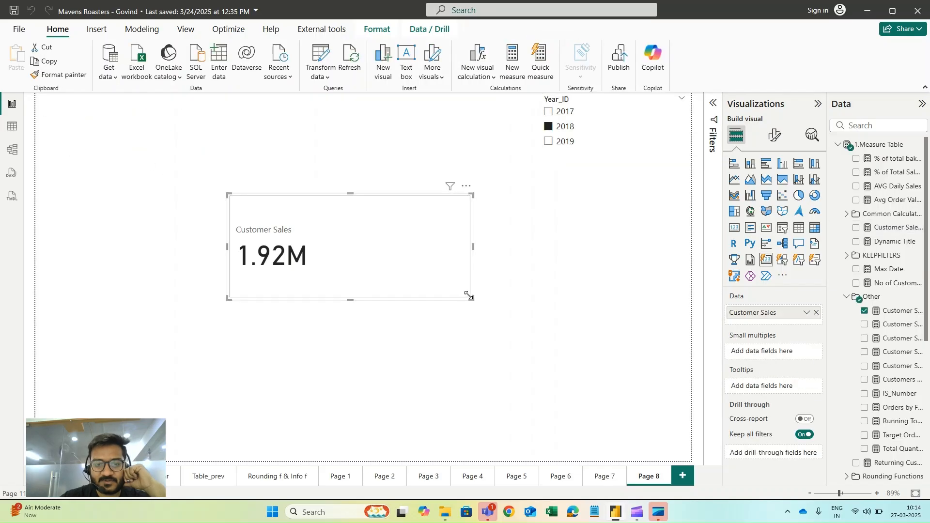
left_click_drag(472, 299, 446, 289)
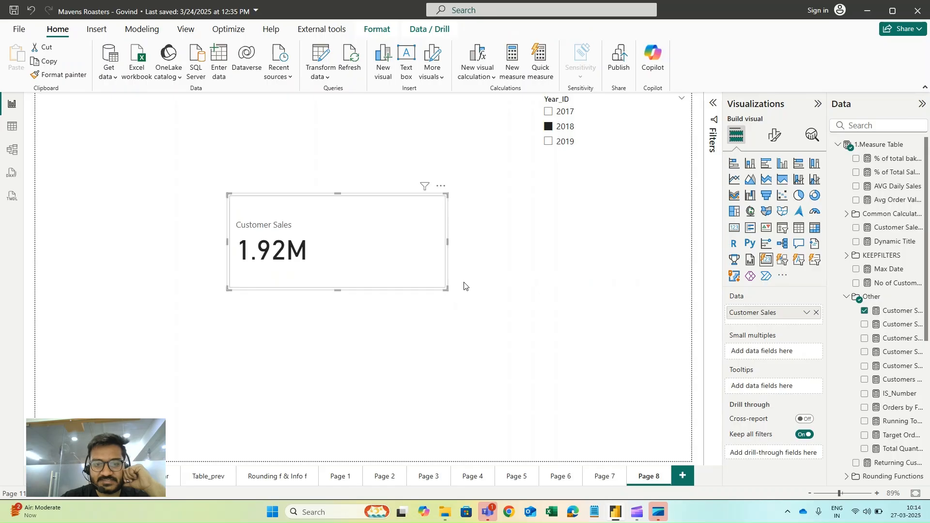
left_click(777, 140)
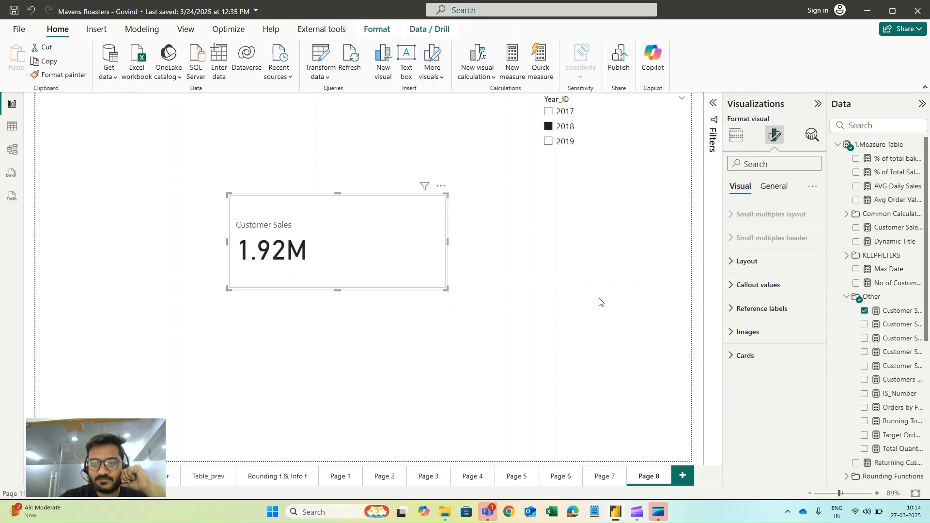
left_click(757, 288)
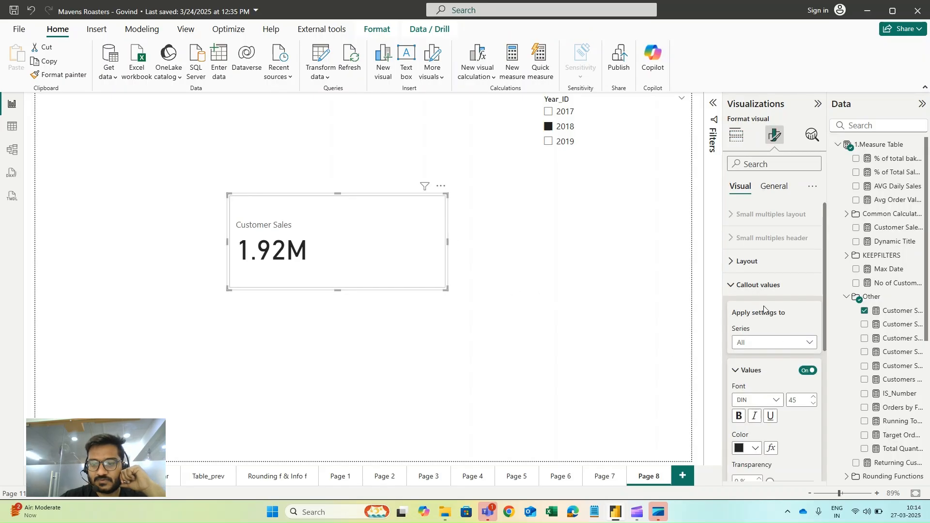
left_click(764, 288)
left_click(770, 282)
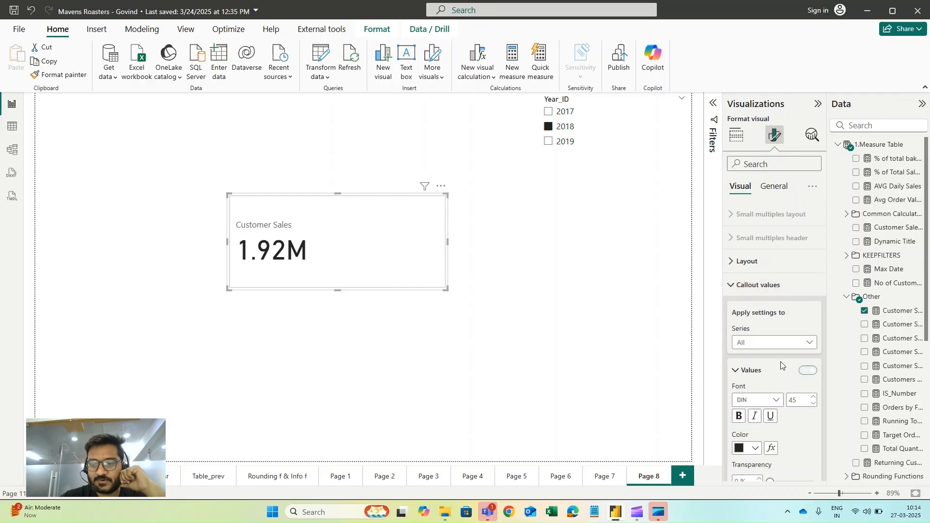
left_click(799, 400)
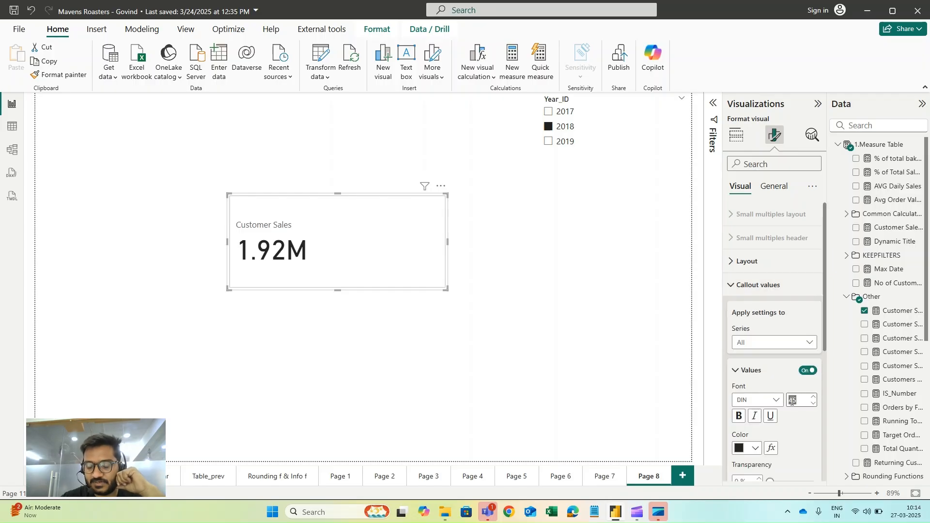
key("BackSpace")
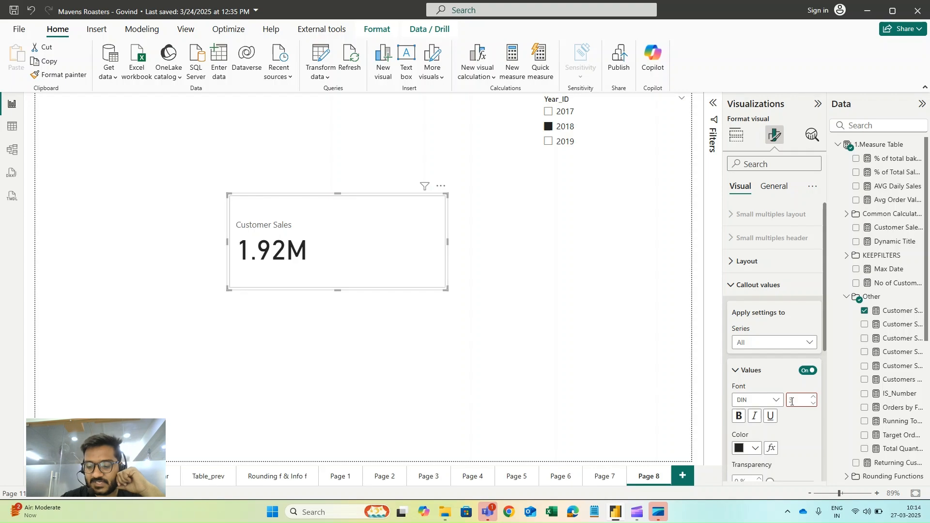
type("3")
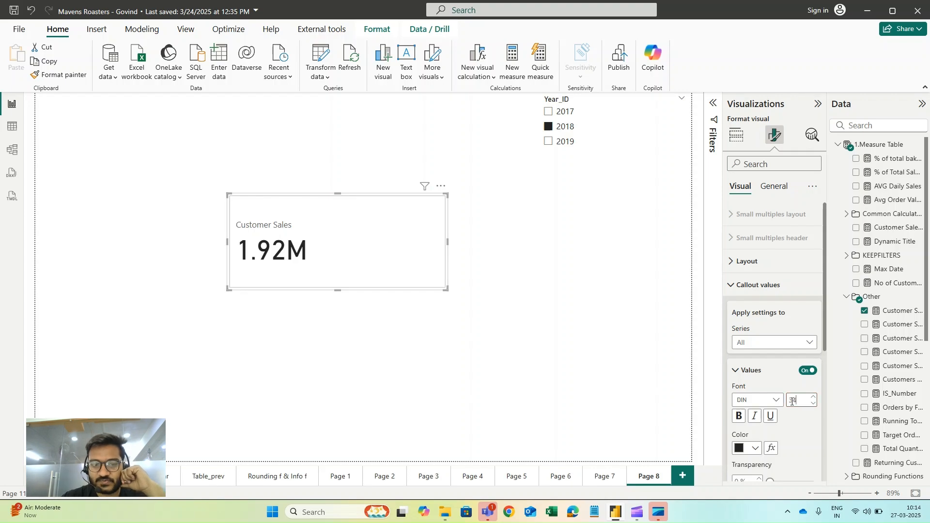
type("4")
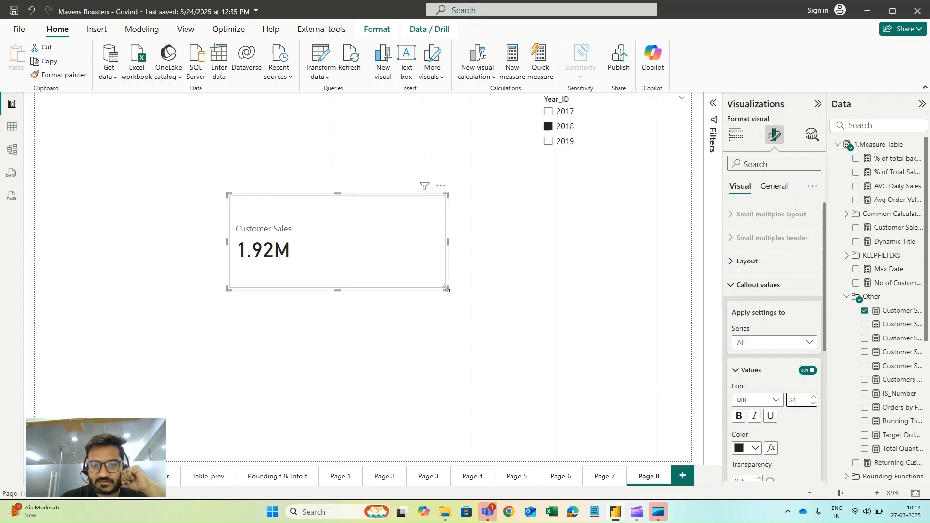
Make the Customer Sales card more compact and set its callout value font size to 24.
left_click_drag(446, 287, 413, 263)
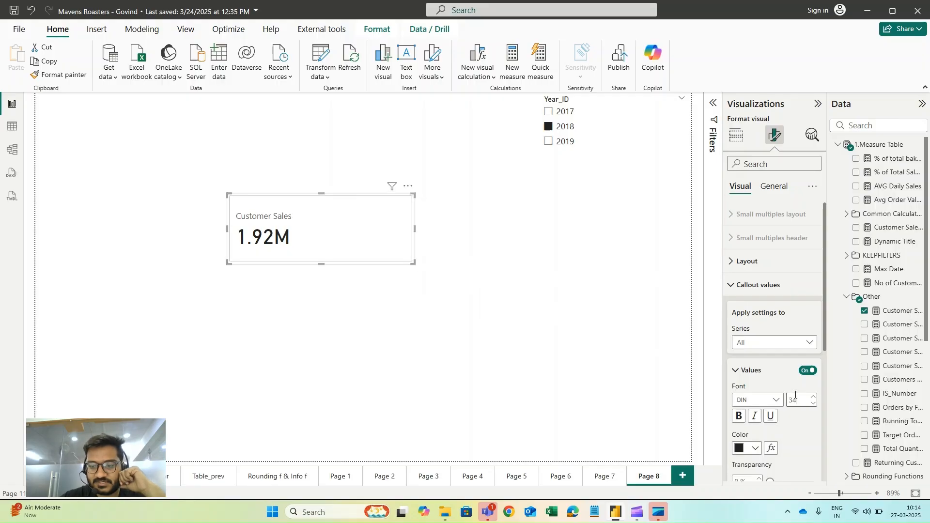
key("BackSpace")
key("BackSpace")
type("24")
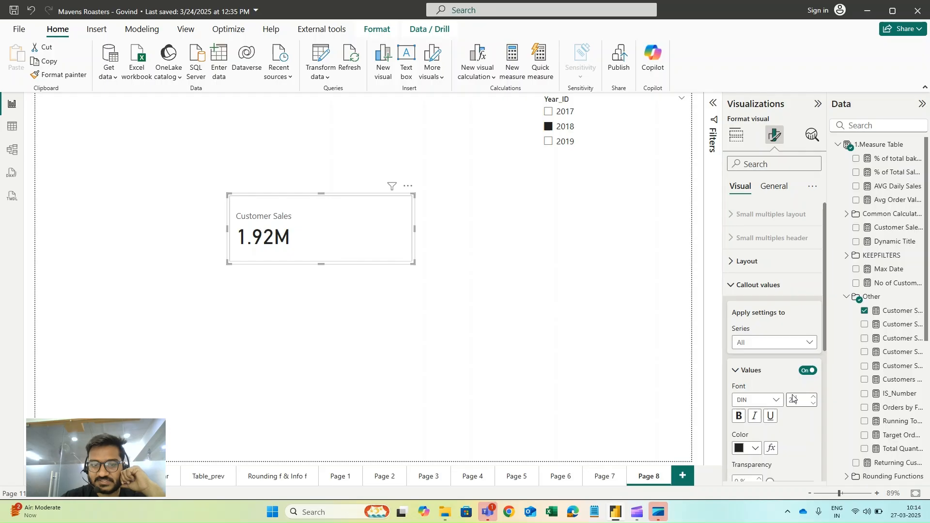
left_click(431, 270)
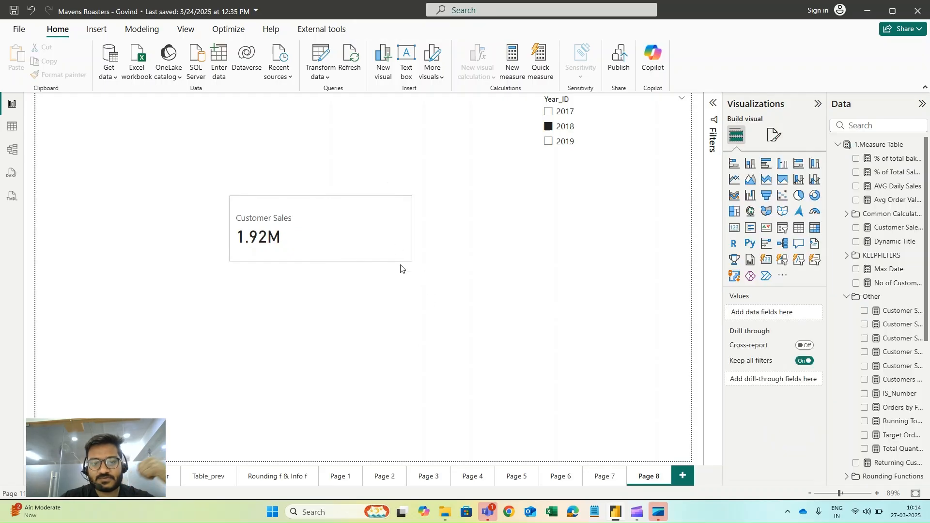
Open the Customer Sales card's reference label settings and select Customer Sales as the series.
left_click(392, 255)
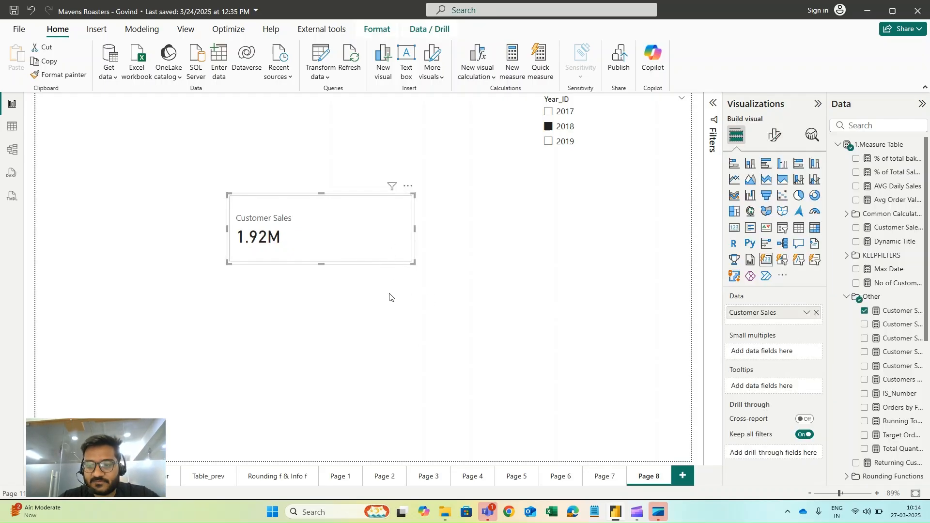
left_click(774, 138)
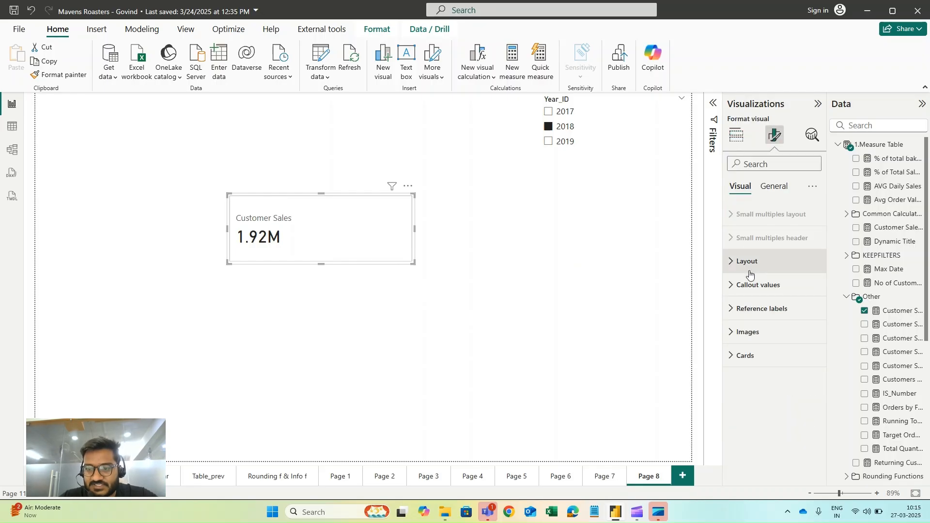
left_click(737, 311)
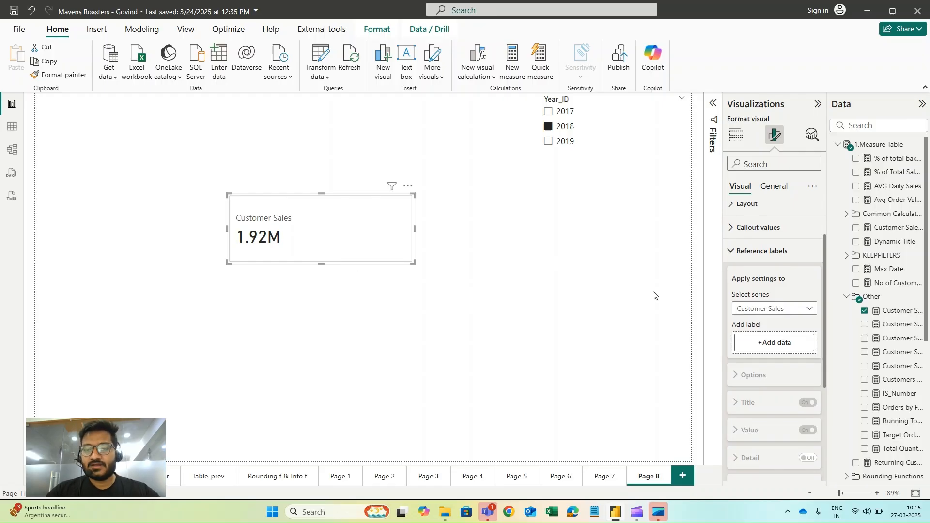
left_click(760, 257)
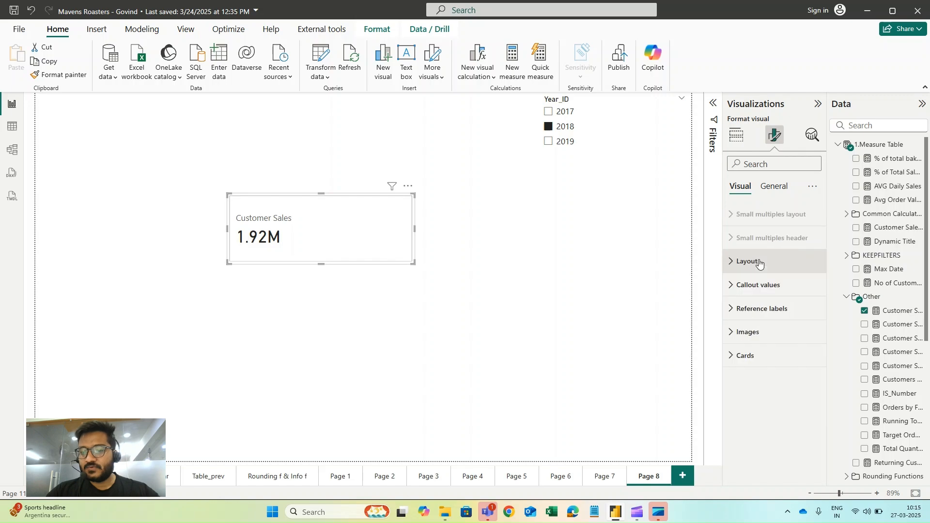
left_click(775, 307)
scroll(774, 307, "down", 2)
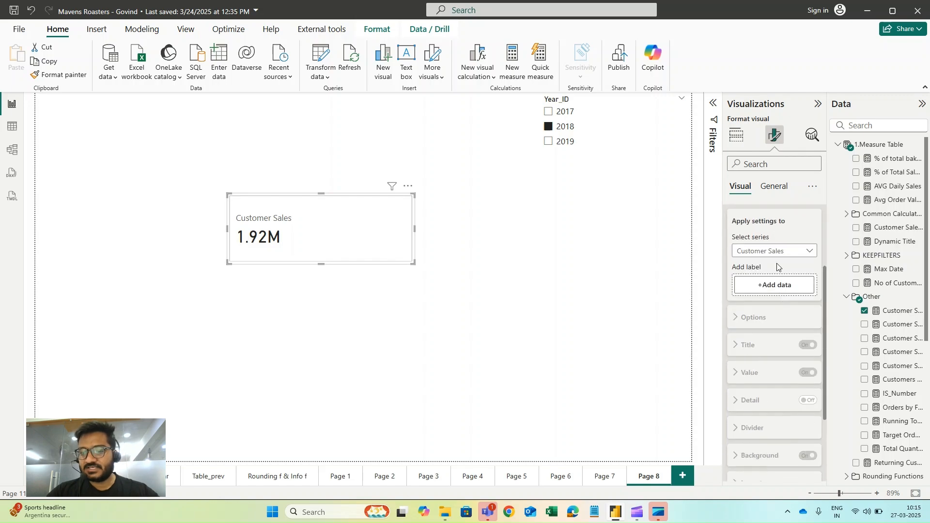
left_click(775, 251)
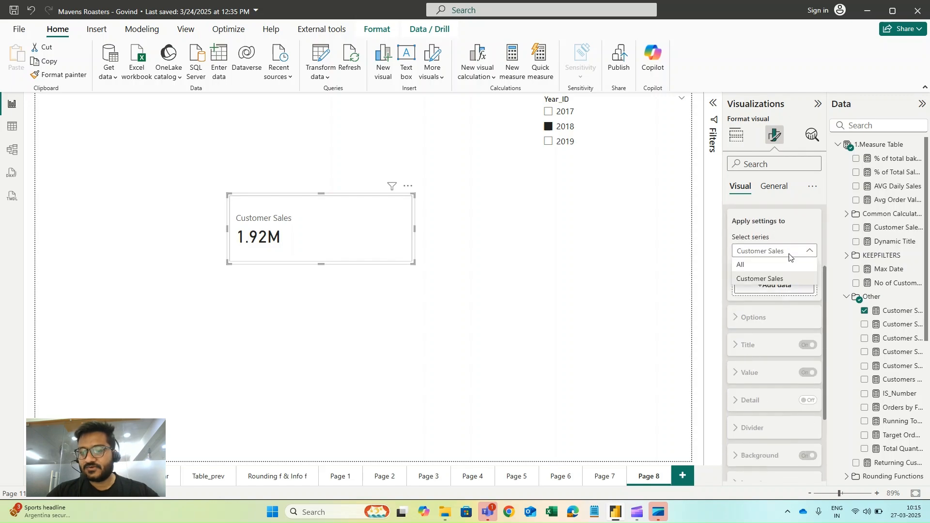
left_click(756, 280)
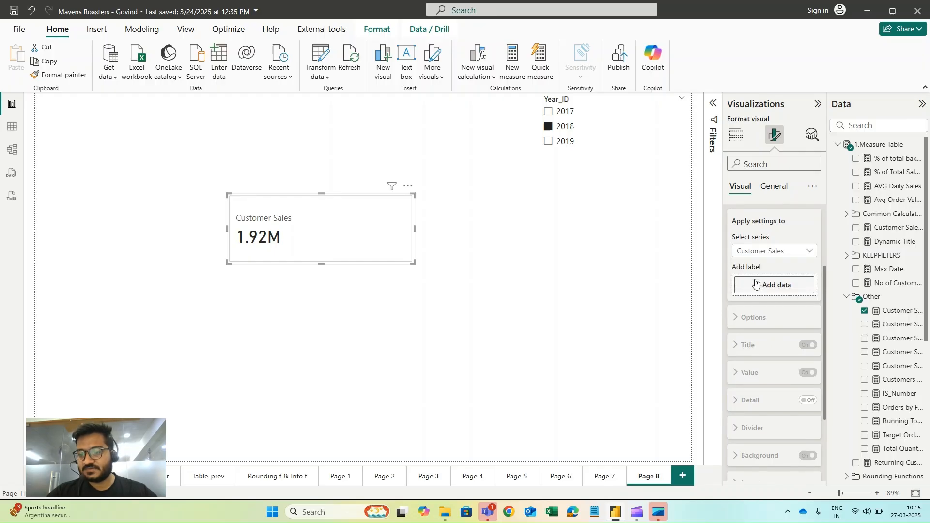
scroll(745, 277, "up", 2)
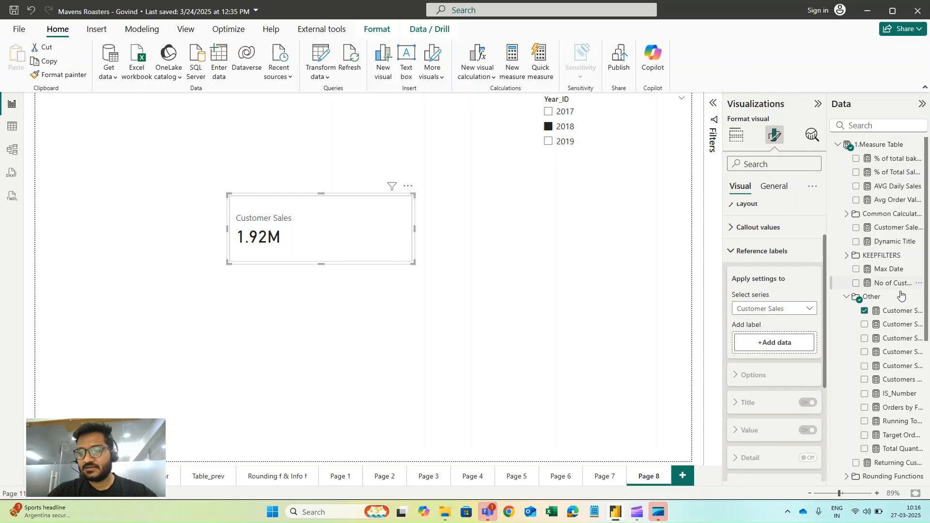
Search the data fields for "cust" and add Customer Sales Last Year as the card's reference label.
left_click(873, 126)
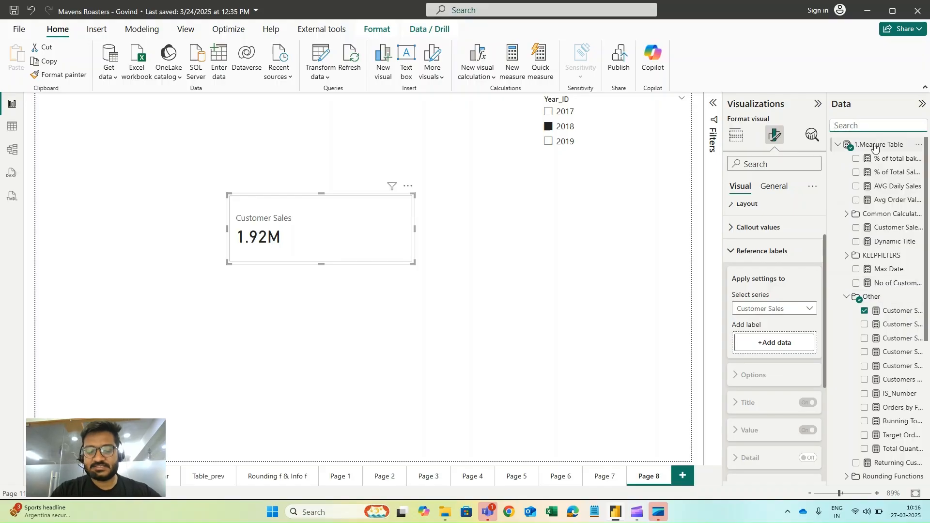
type("cust")
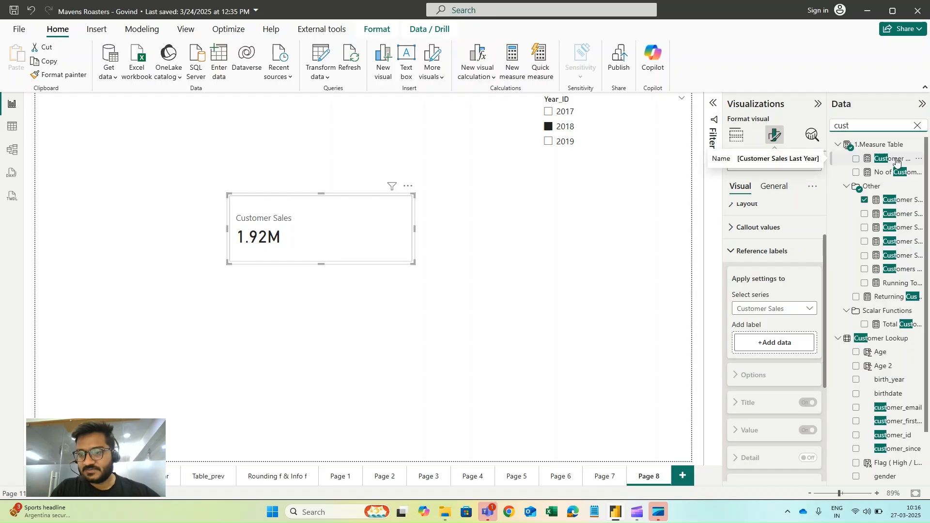
left_click_drag(896, 162, 798, 345)
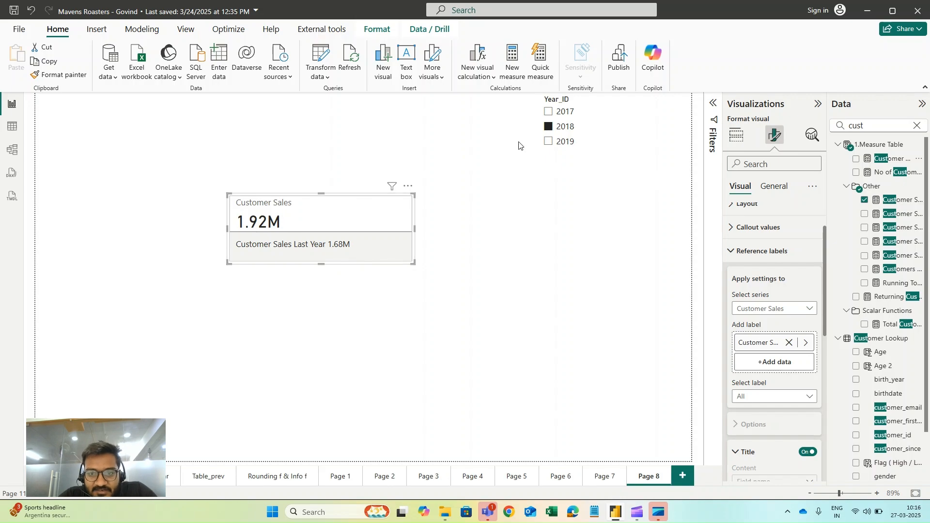
Filter the report page to 2019 with the Year_ID slicer.
left_click(563, 142)
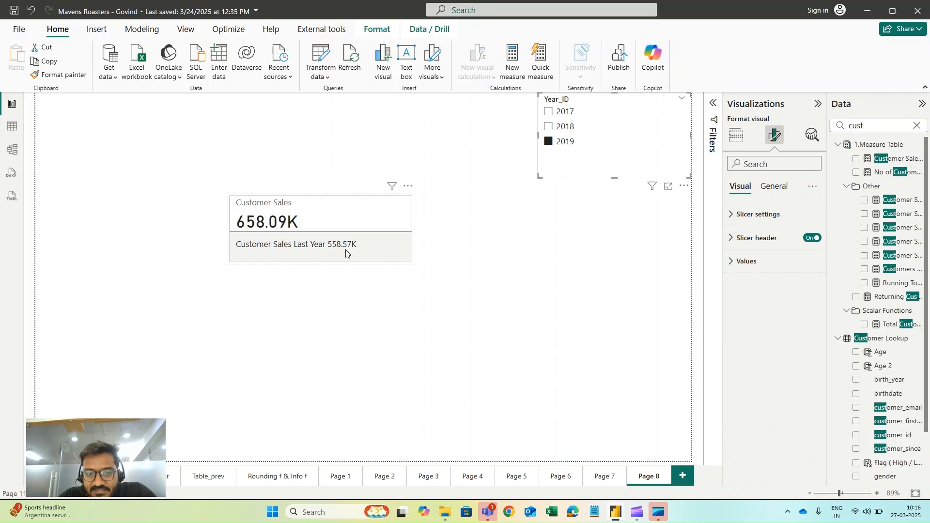
left_click(418, 283)
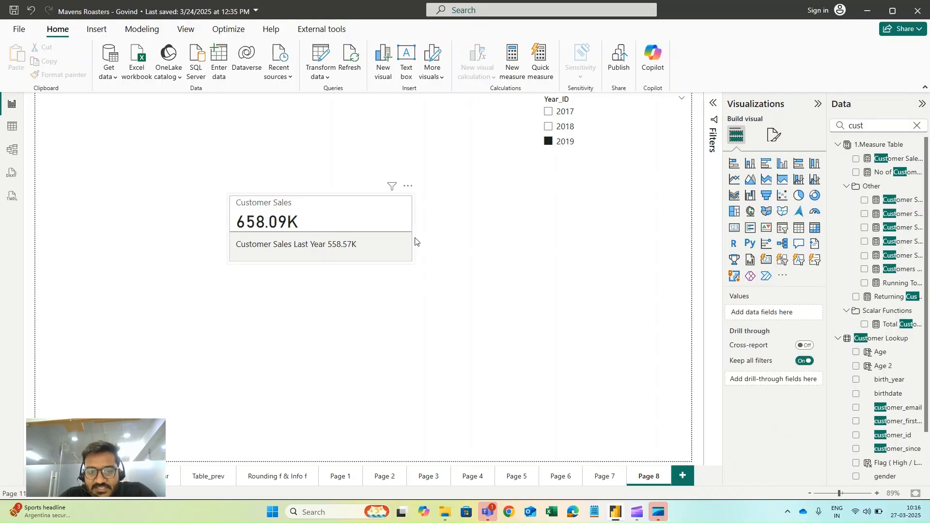
In the card's reference label settings, choose Customer Sales Last Year as the label to format.
left_click(398, 249)
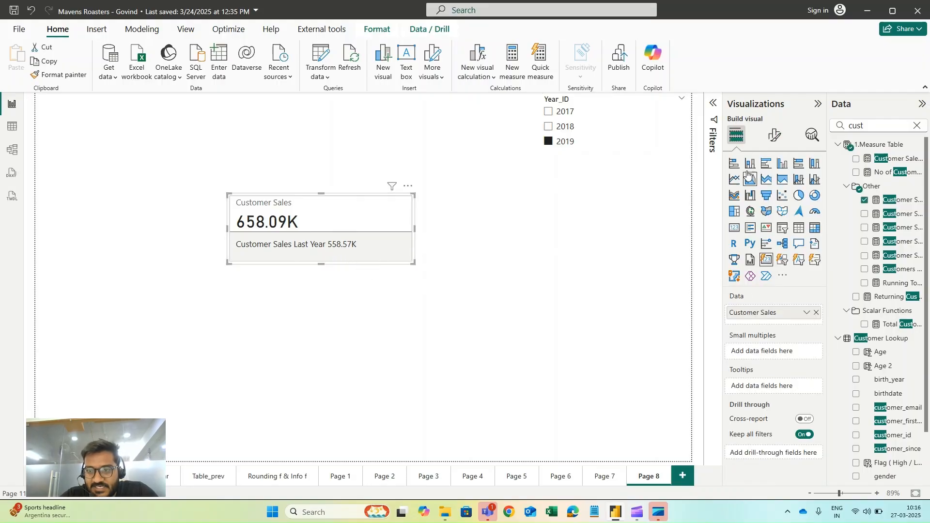
left_click(774, 135)
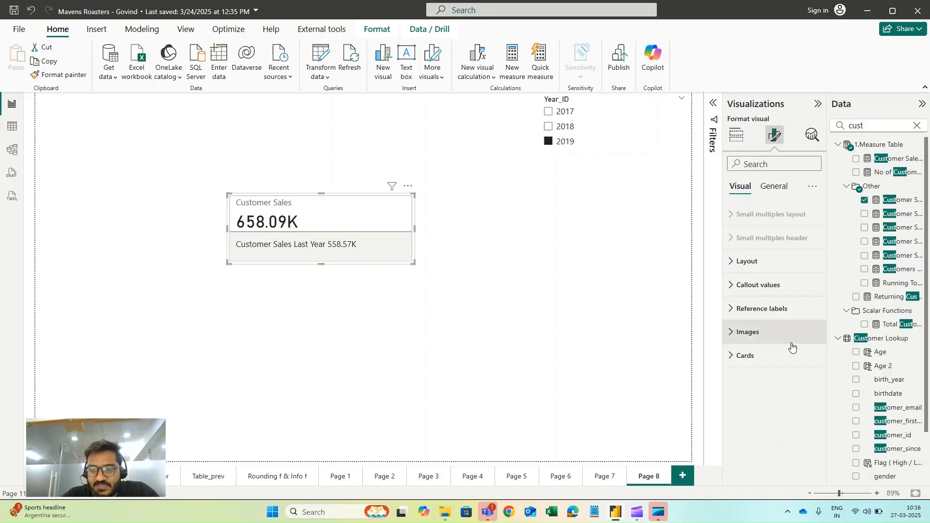
left_click(750, 310)
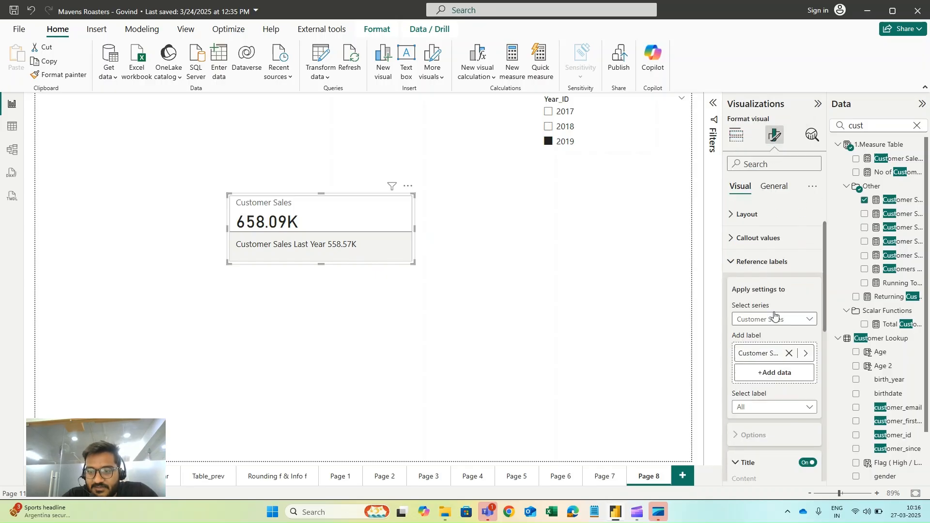
scroll(766, 368, "down", 2)
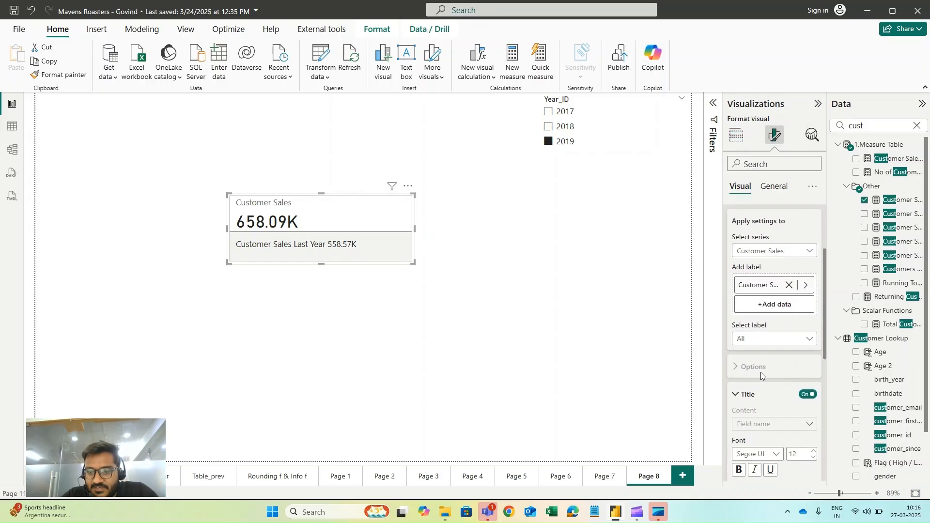
scroll(760, 372, "down", 5)
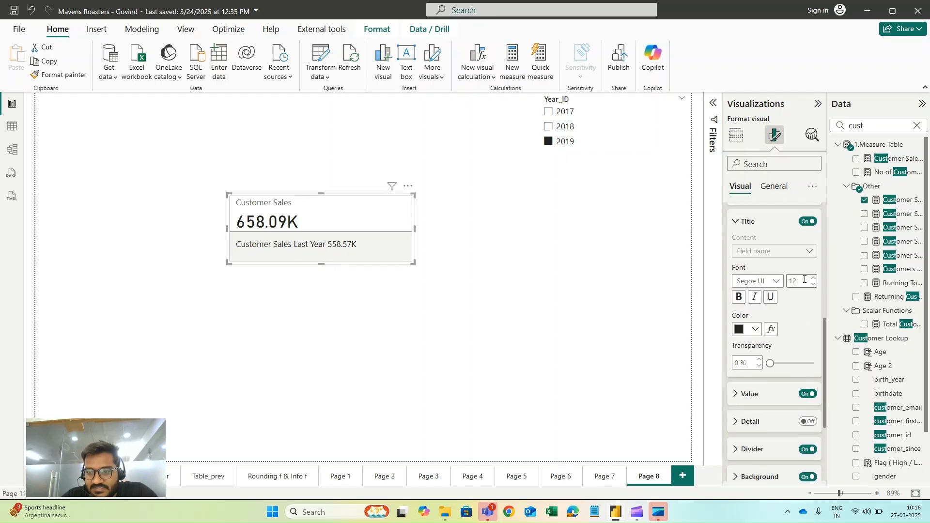
scroll(793, 291, "up", 1)
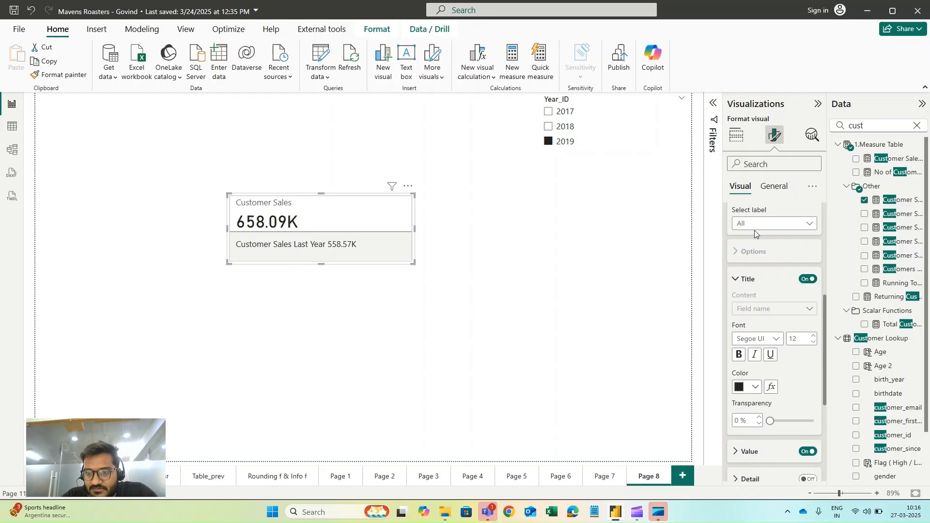
left_click(754, 228)
left_click(774, 268)
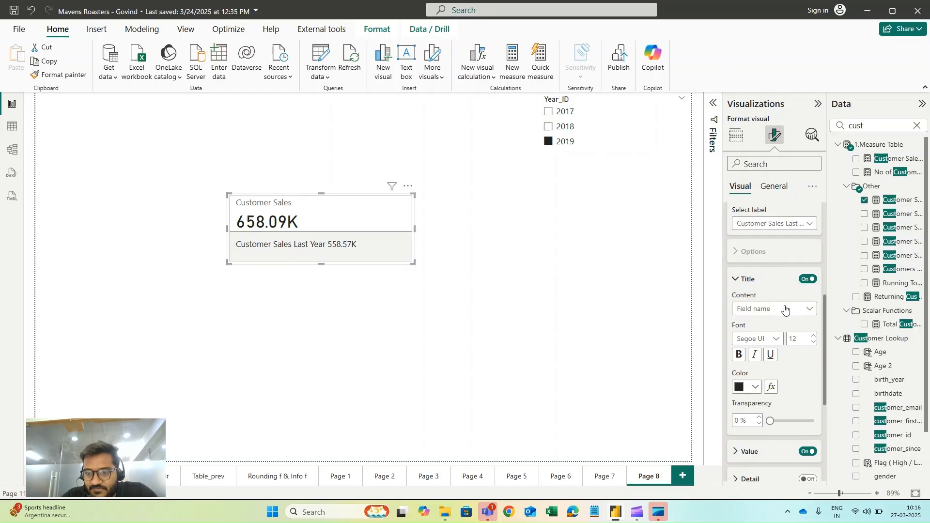
Switch the reference label's title content to Custom and set its text to "Customer Sales LY :".
left_click(781, 308)
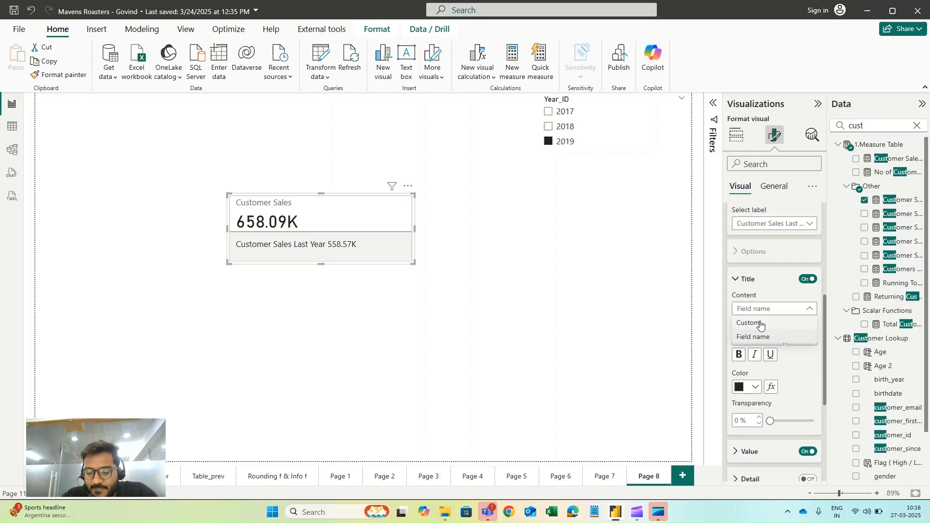
left_click(768, 323)
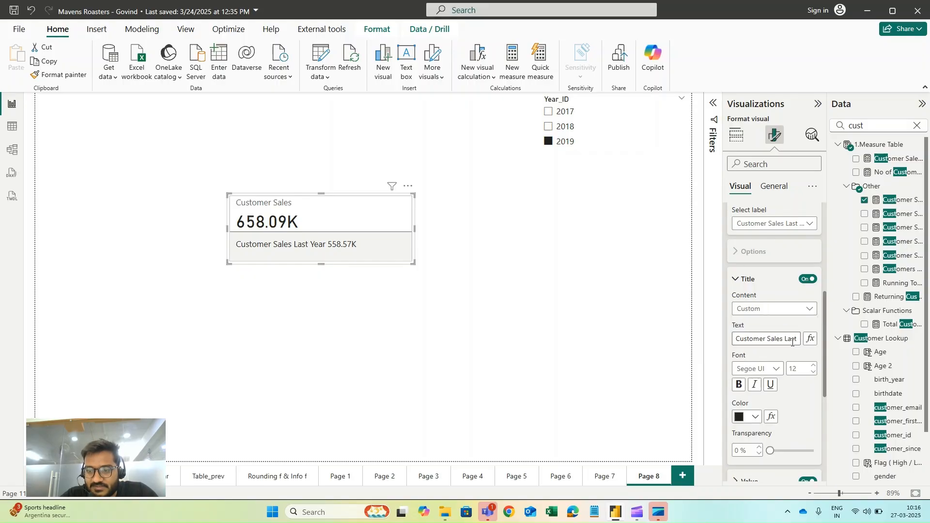
left_click_drag(783, 342, 804, 352)
key("BackSpace")
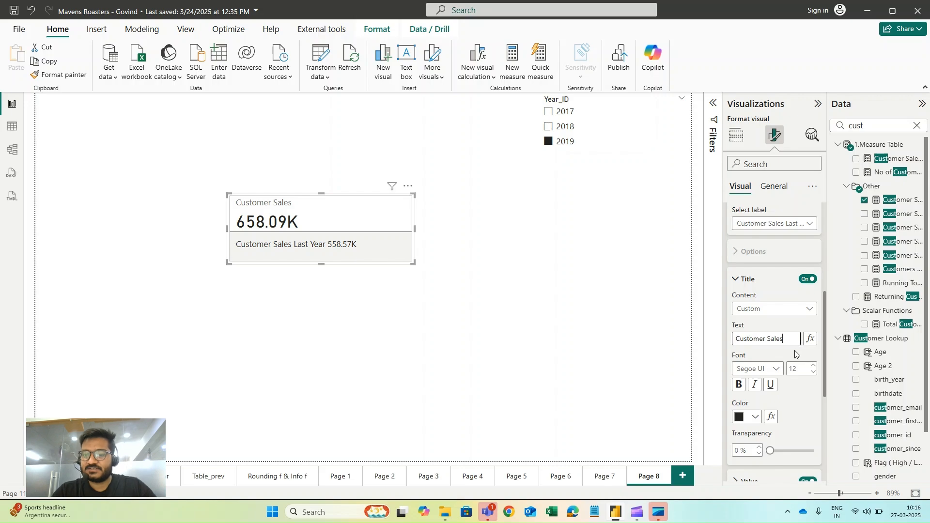
type("Ly")
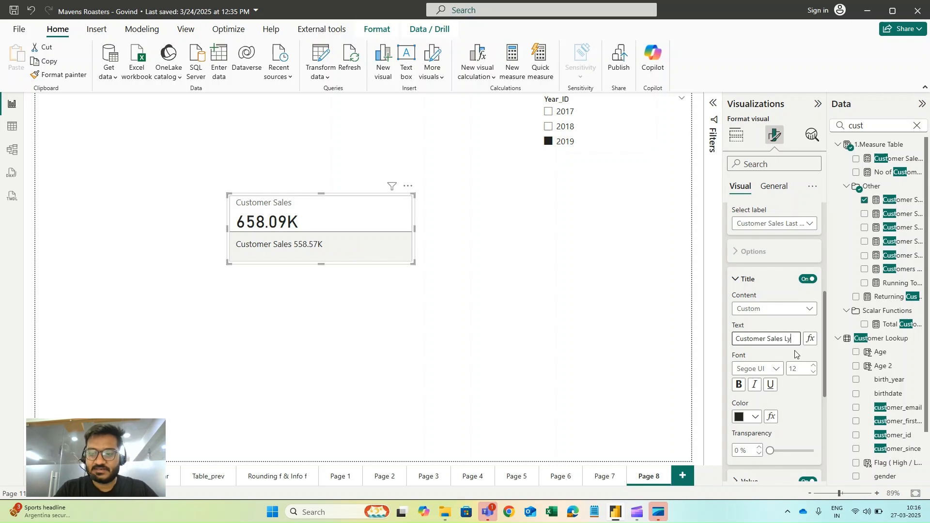
key("BackSpace")
type("Y :")
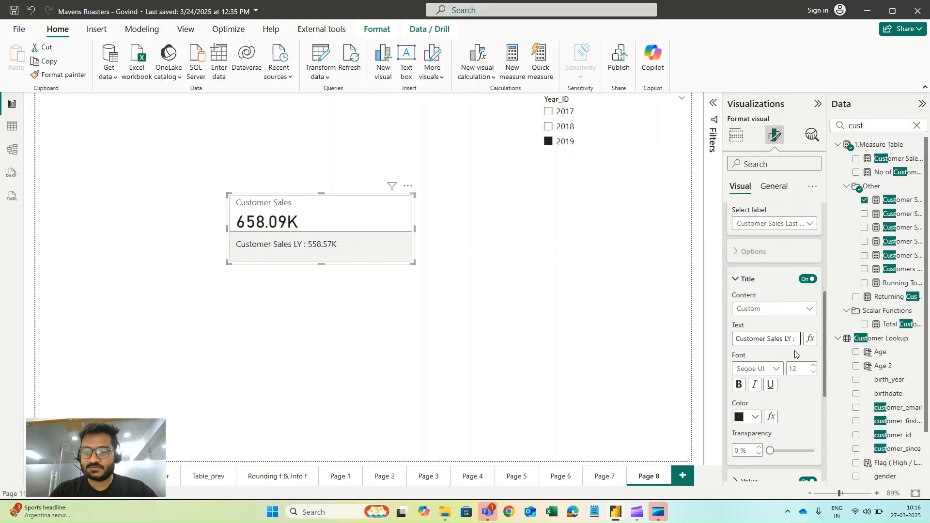
scroll(772, 378, "down", 3)
left_click(748, 373)
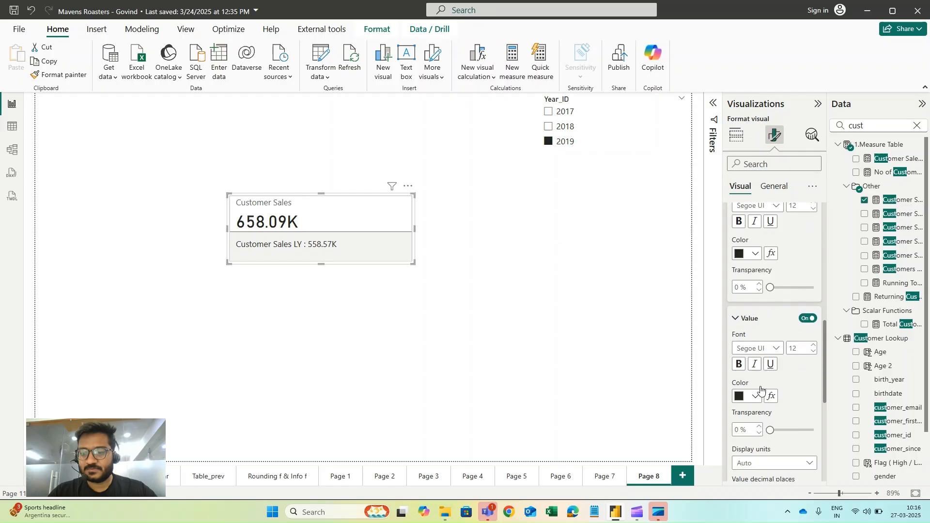
scroll(788, 395, "down", 1)
scroll(777, 445, "down", 1)
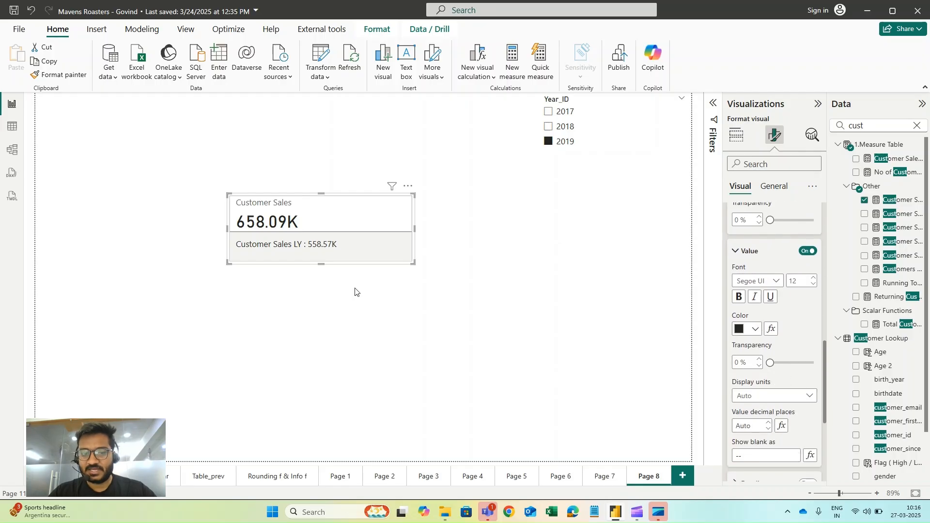
left_click(358, 266)
left_click(361, 257)
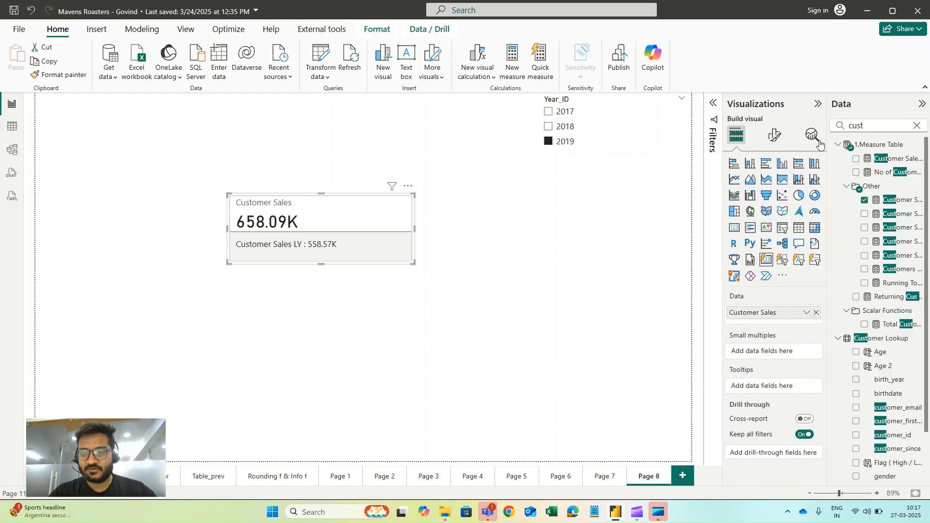
In the card's reference label value settings, set the value decimal places to 0.
left_click(769, 136)
left_click(771, 306)
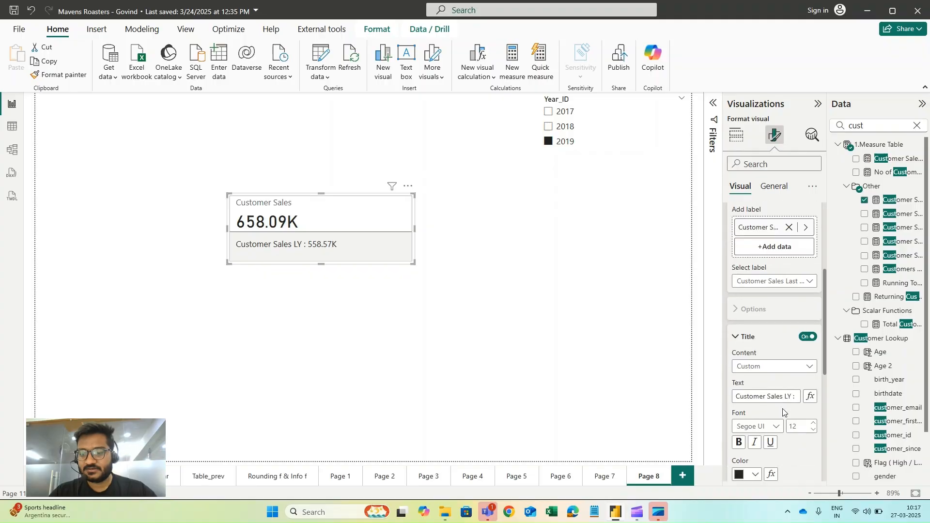
scroll(772, 406, "down", 1)
scroll(772, 405, "down", 3)
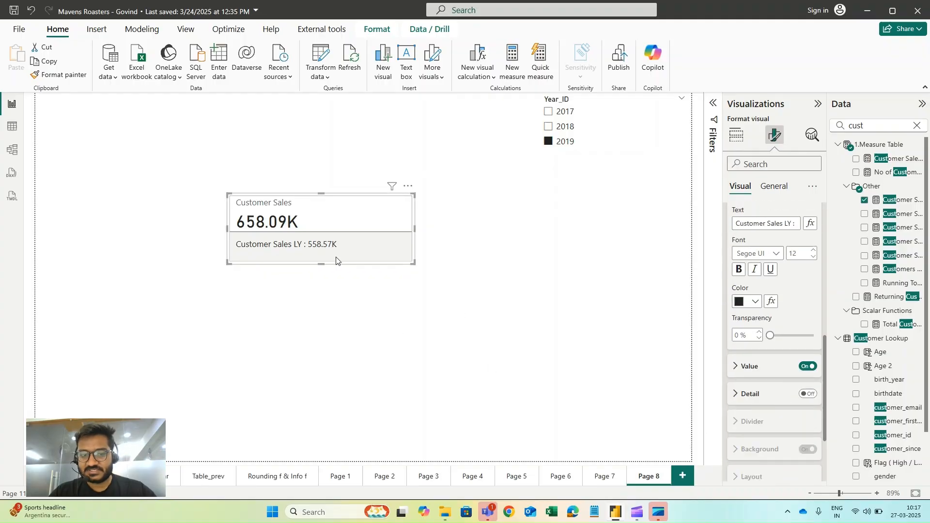
left_click(755, 368)
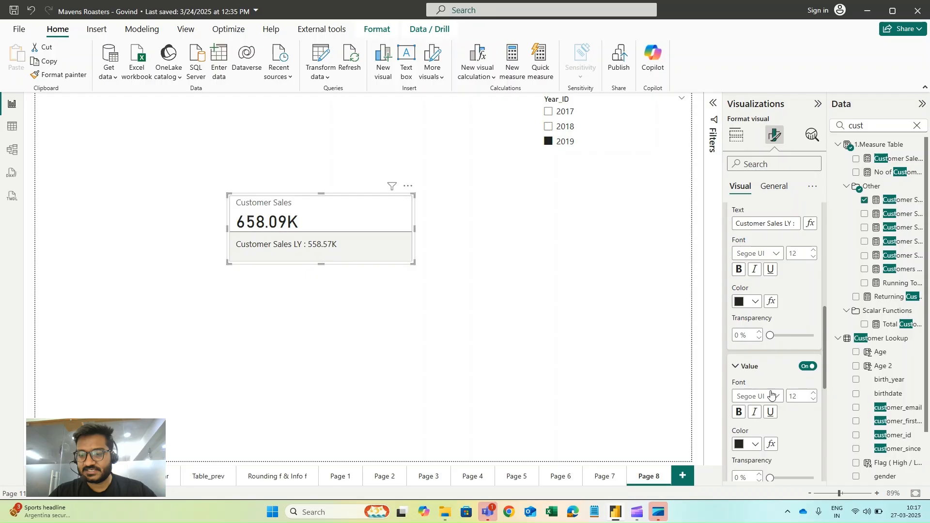
scroll(782, 403, "down", 4)
left_click(752, 367)
type("1")
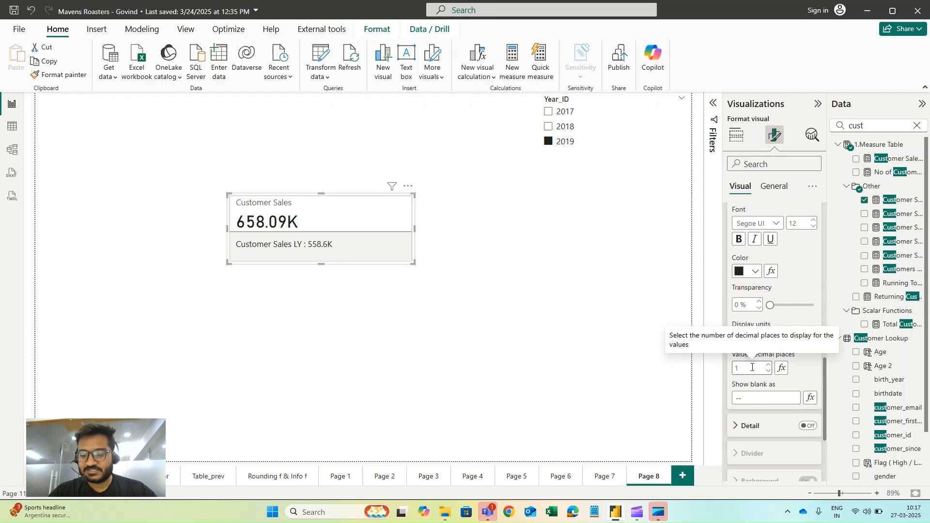
key("BackSpace")
type("0")
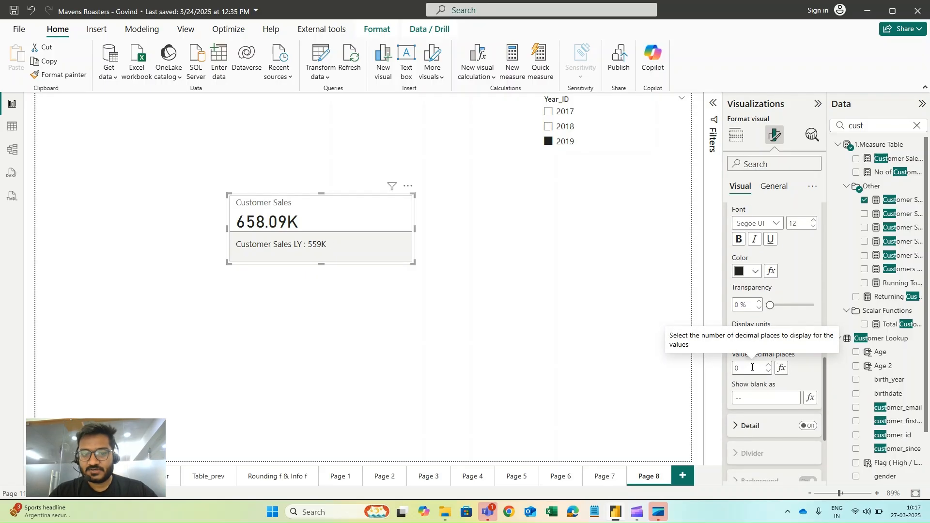
left_click(652, 284)
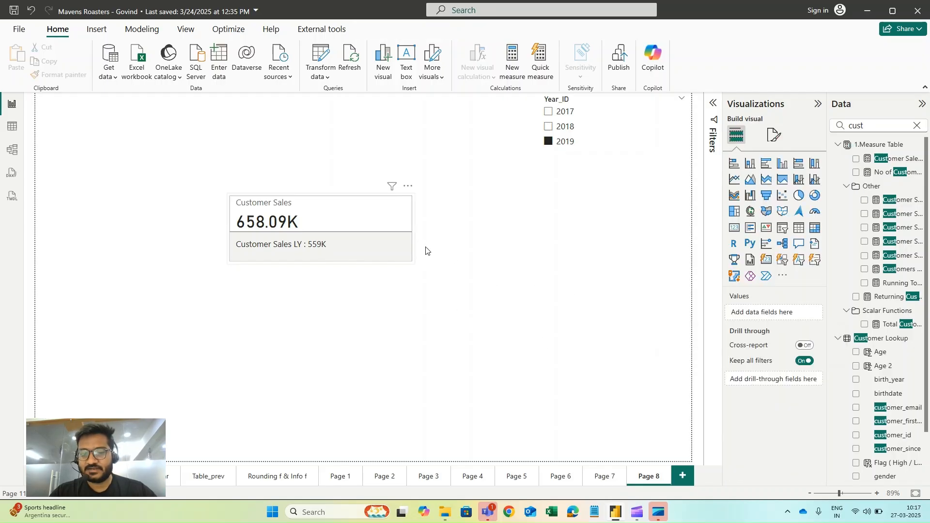
Turn on the detail for the Customer Sales card's last-year reference label and expand its detail settings.
left_click(413, 250)
left_click(774, 135)
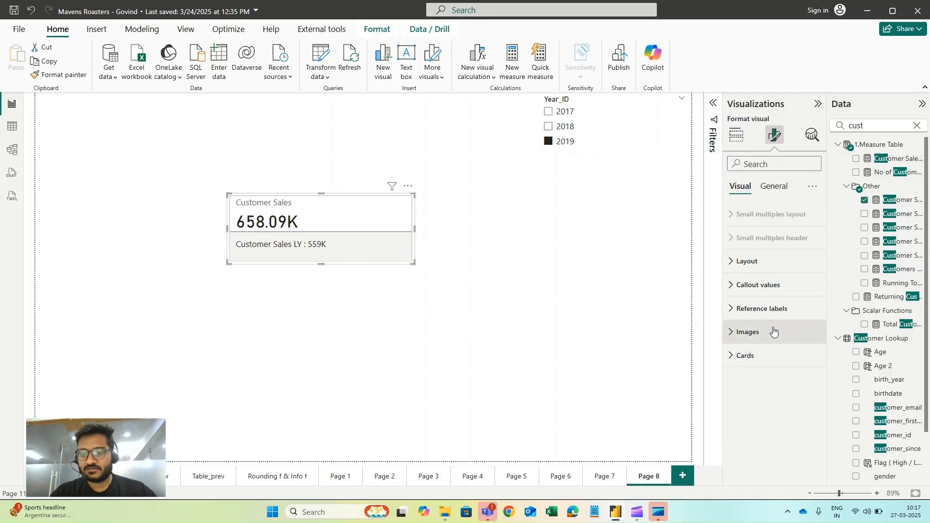
left_click(767, 309)
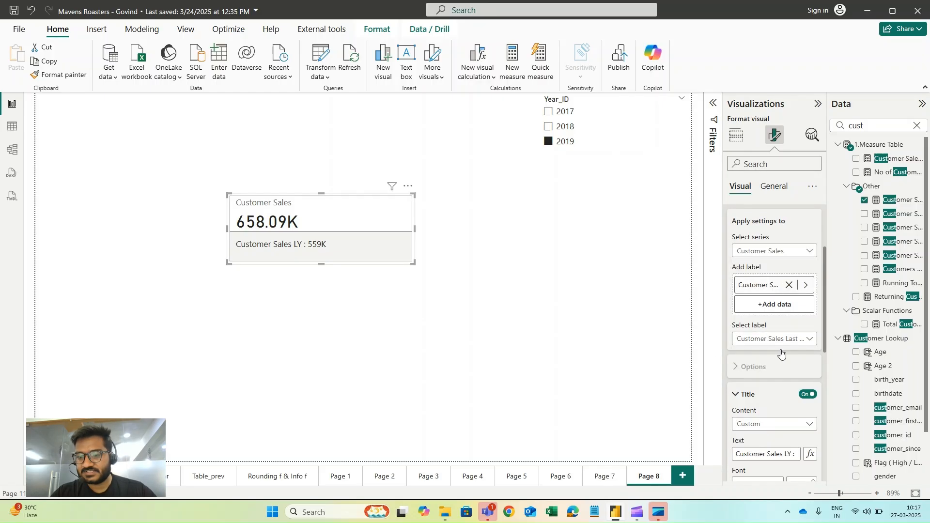
scroll(777, 376, "down", 3)
scroll(780, 401, "down", 3)
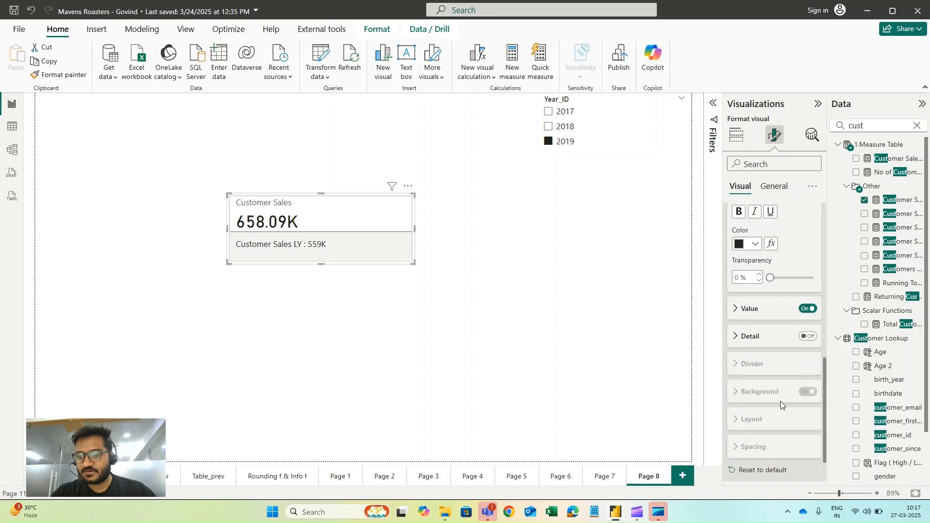
left_click(805, 337)
left_click(756, 338)
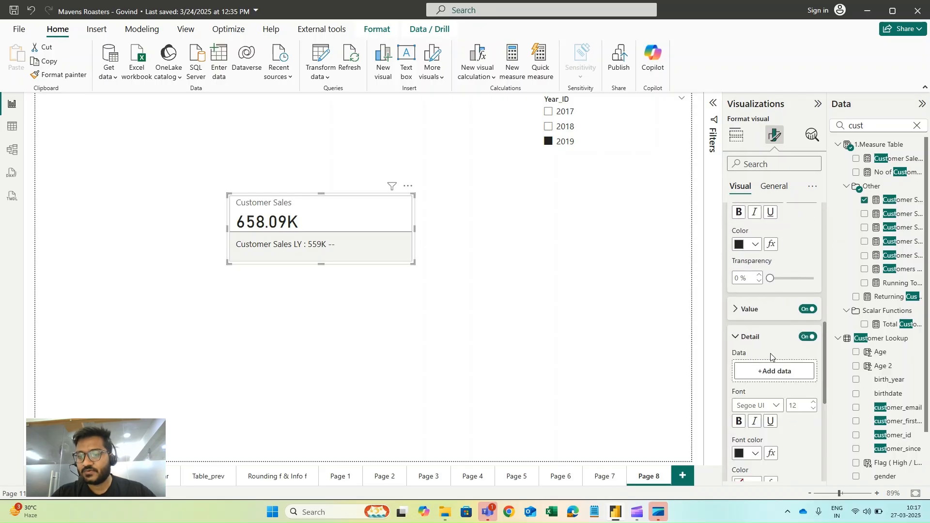